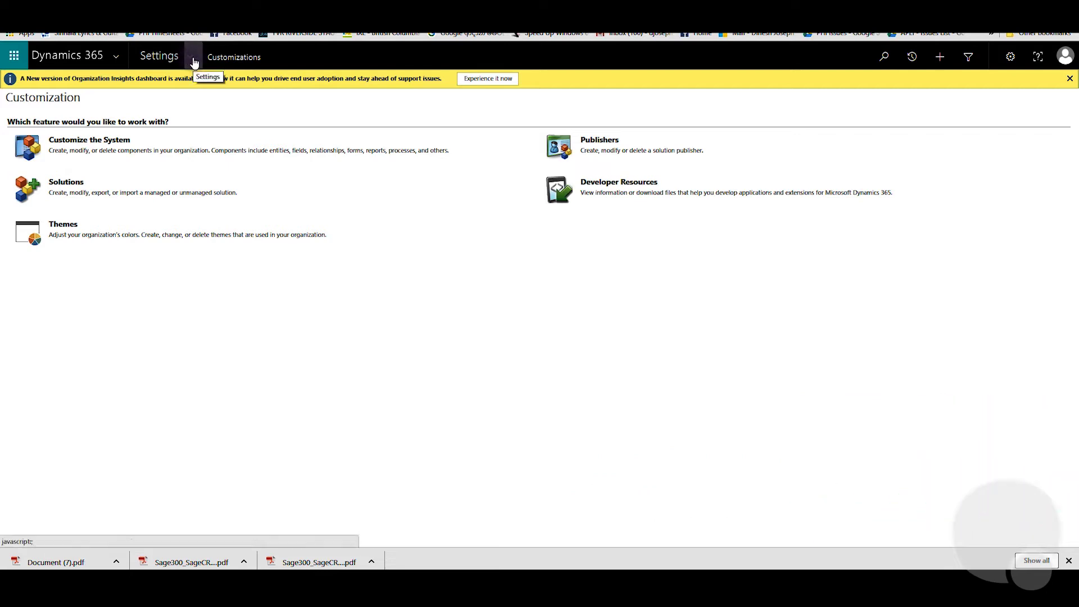
- Open the Default Solution customizations and bring up the Account entity's definition page
click(100, 140)
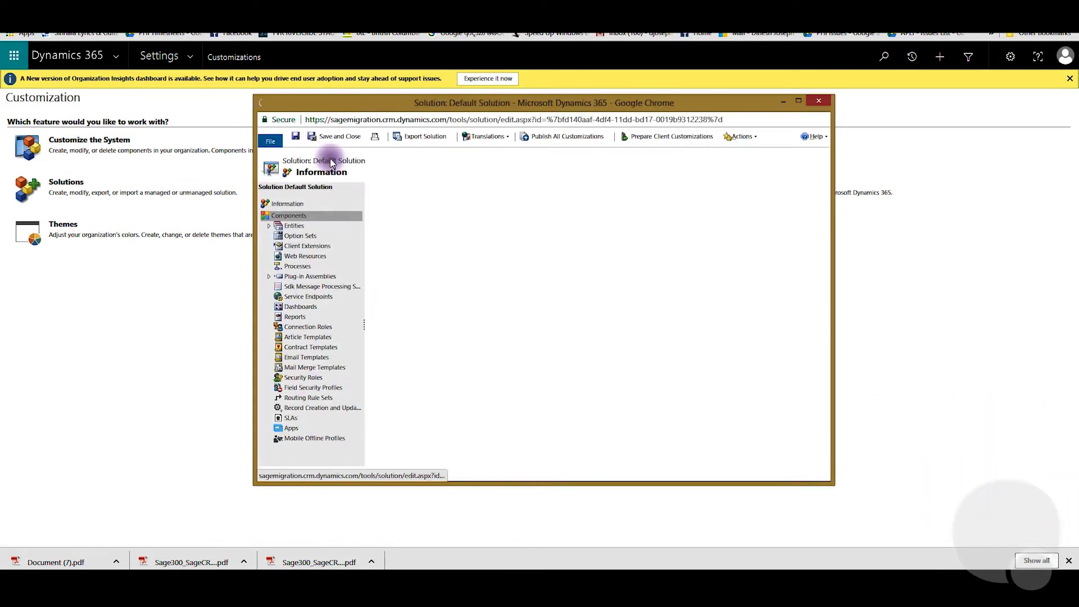
click(342, 223)
click(193, 207)
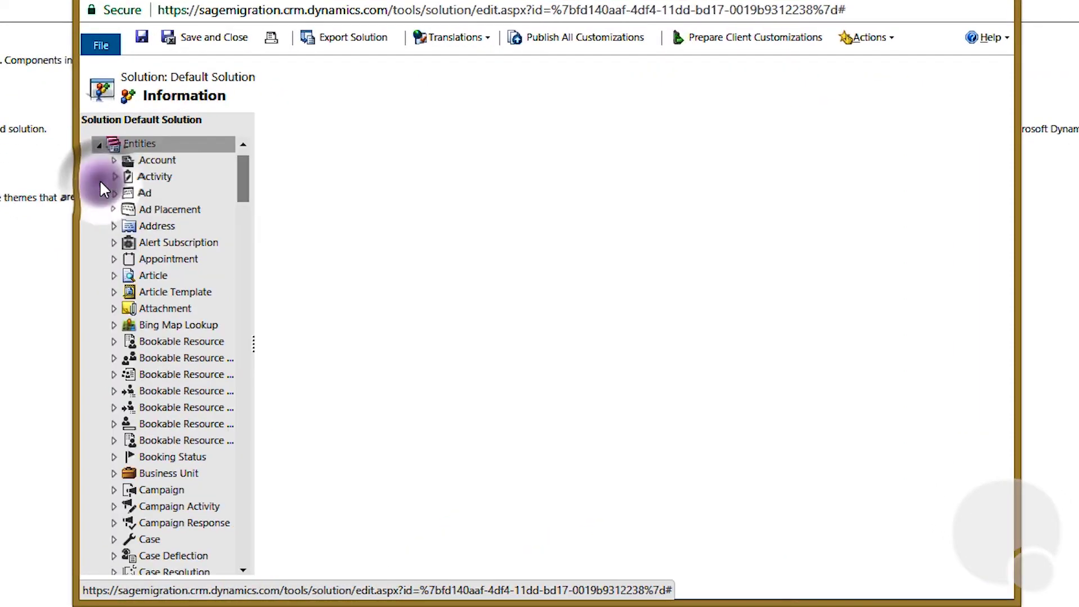
click(152, 160)
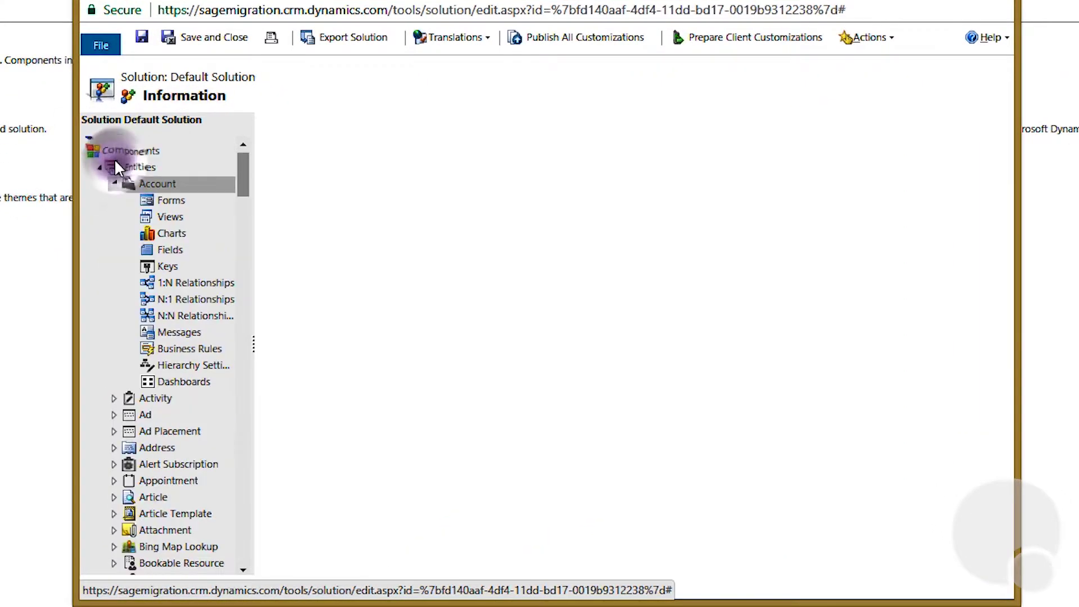
click(164, 181)
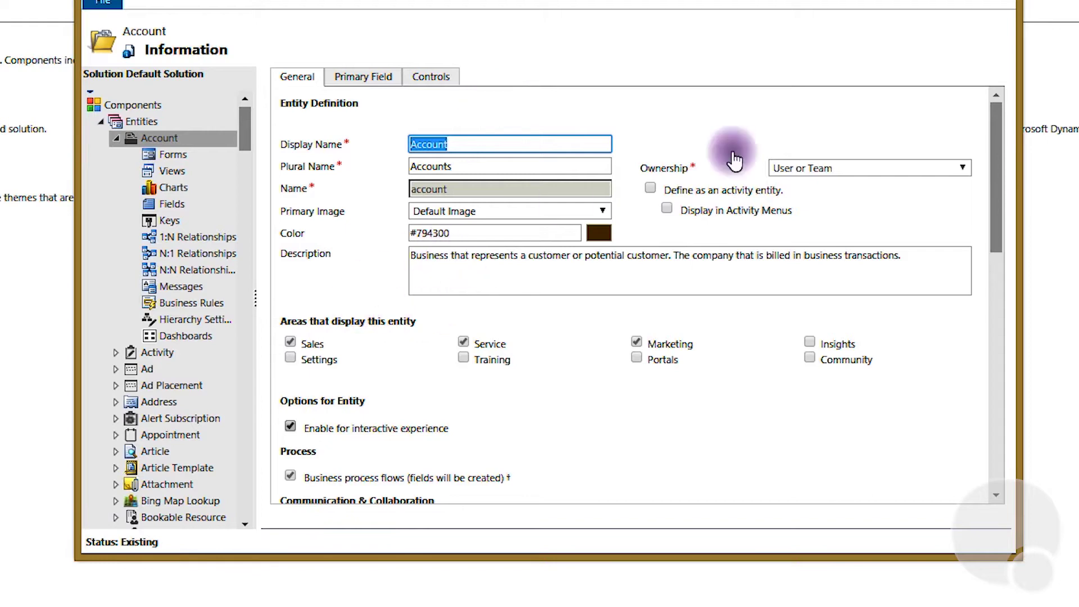
- Tick Access Teams for the Account entity, then save and publish the entity
drag(992, 168, 992, 264)
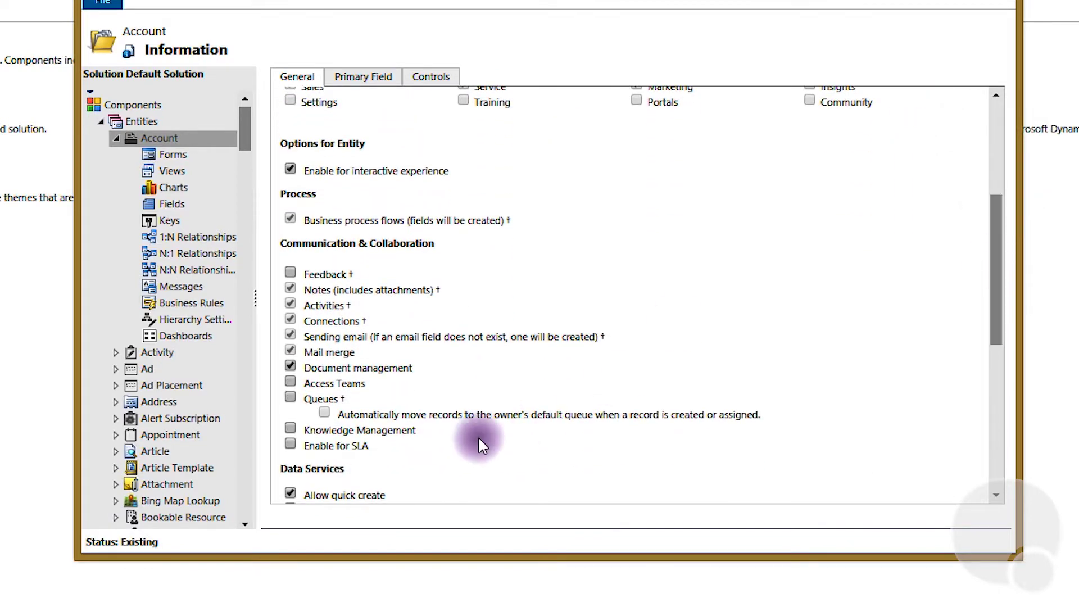
click(290, 382)
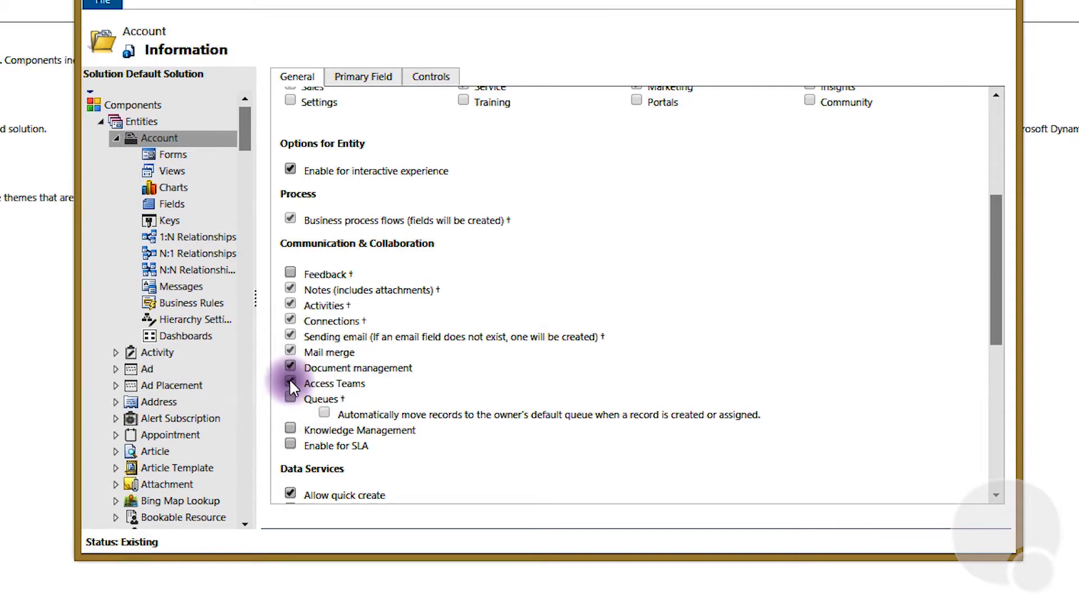
click(149, 3)
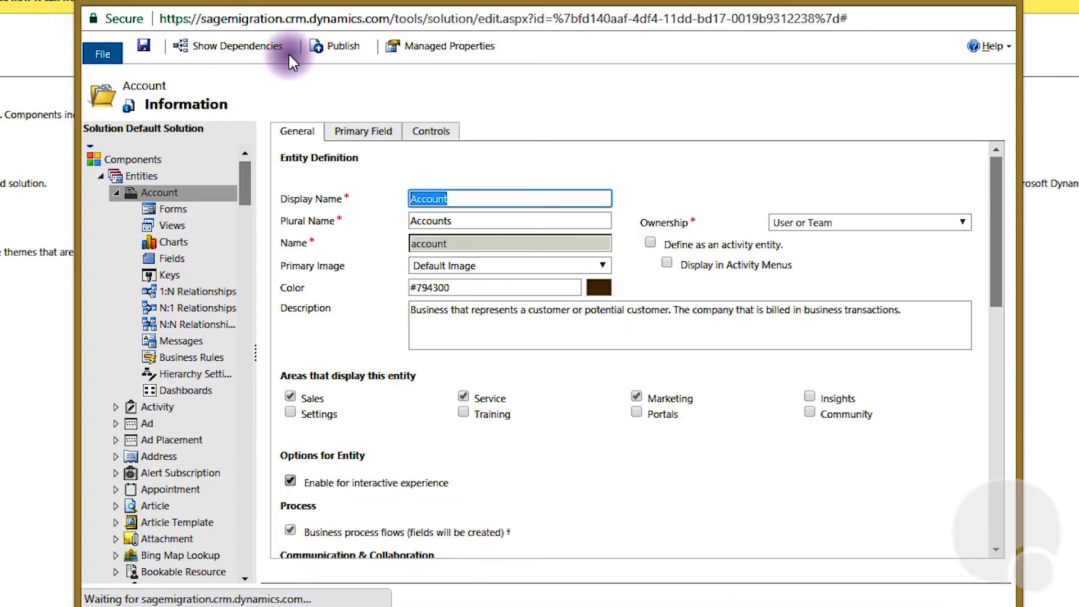
click(336, 48)
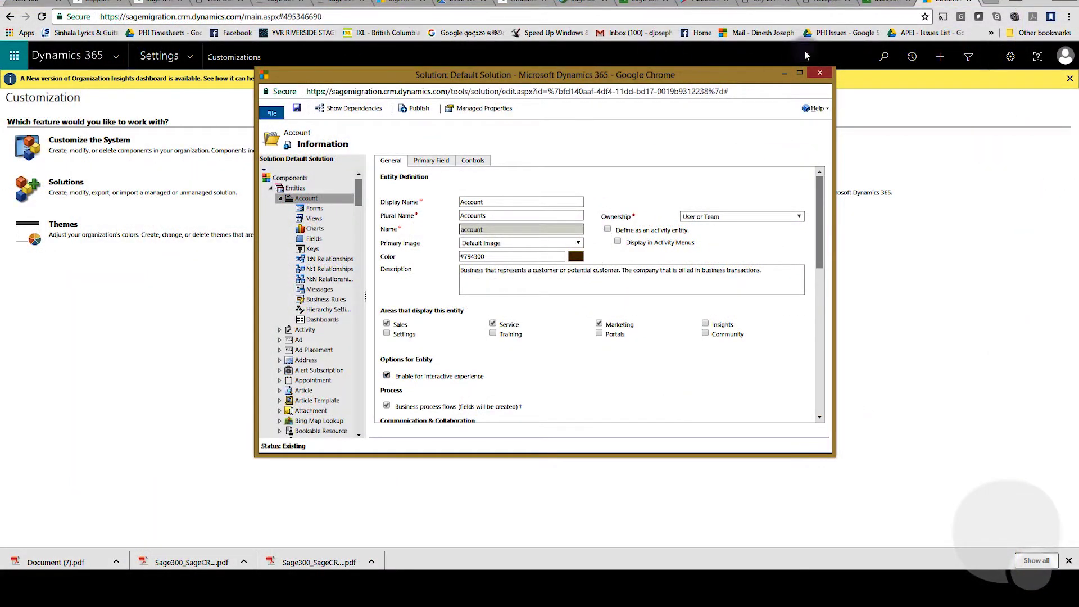
- Start a new template under Settings > Security > Access Team Templates
click(820, 73)
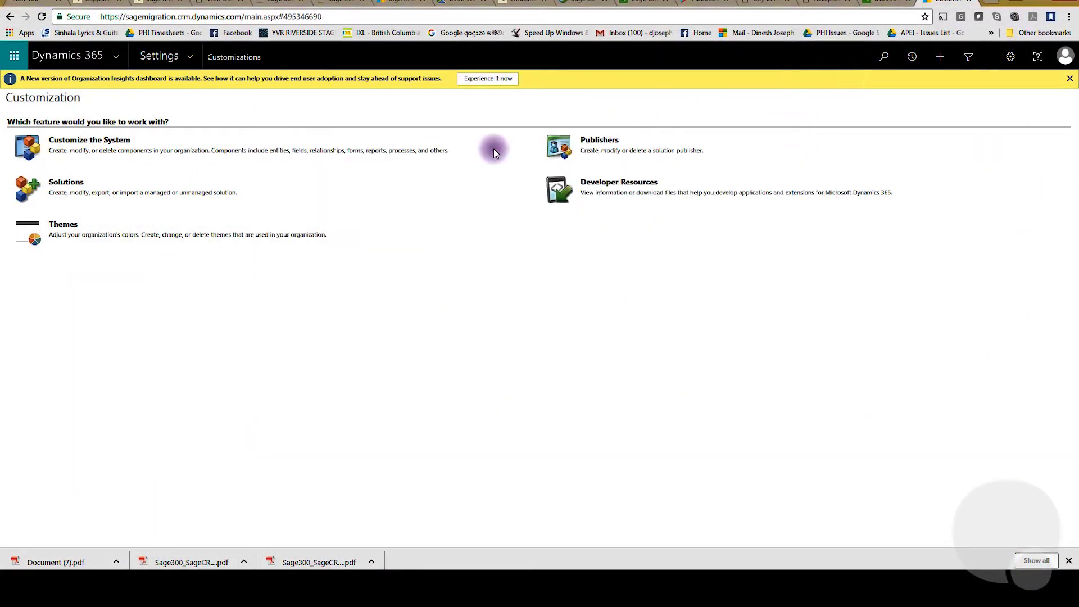
click(190, 53)
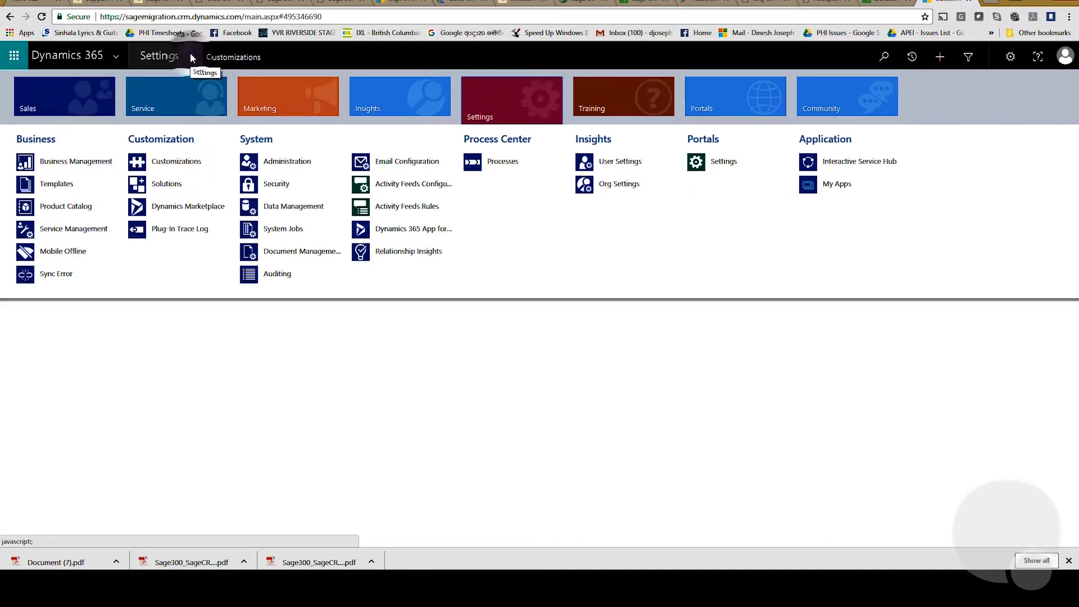
click(271, 185)
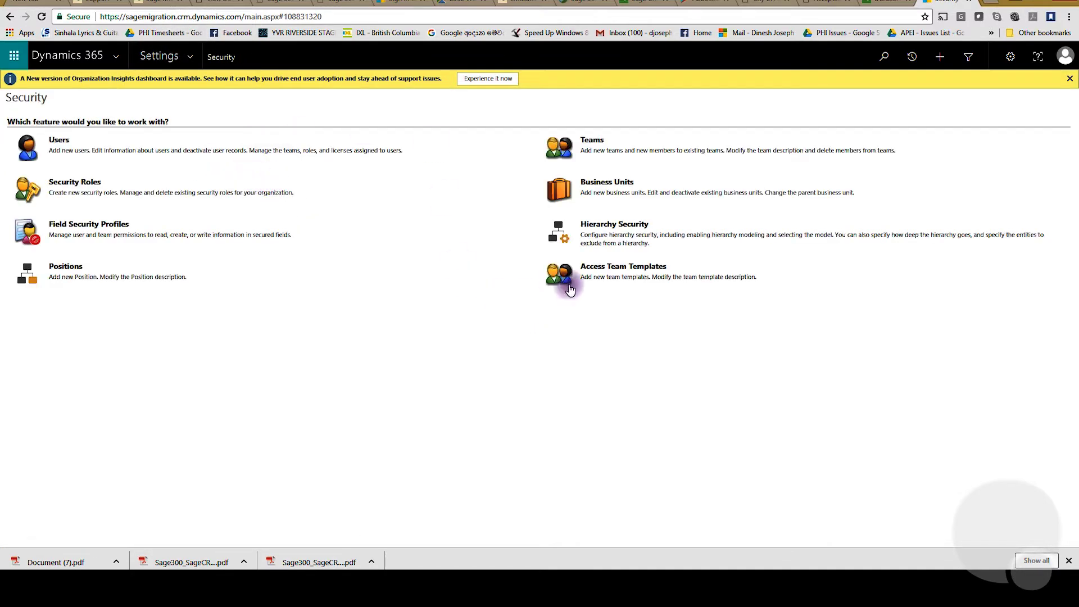
click(595, 268)
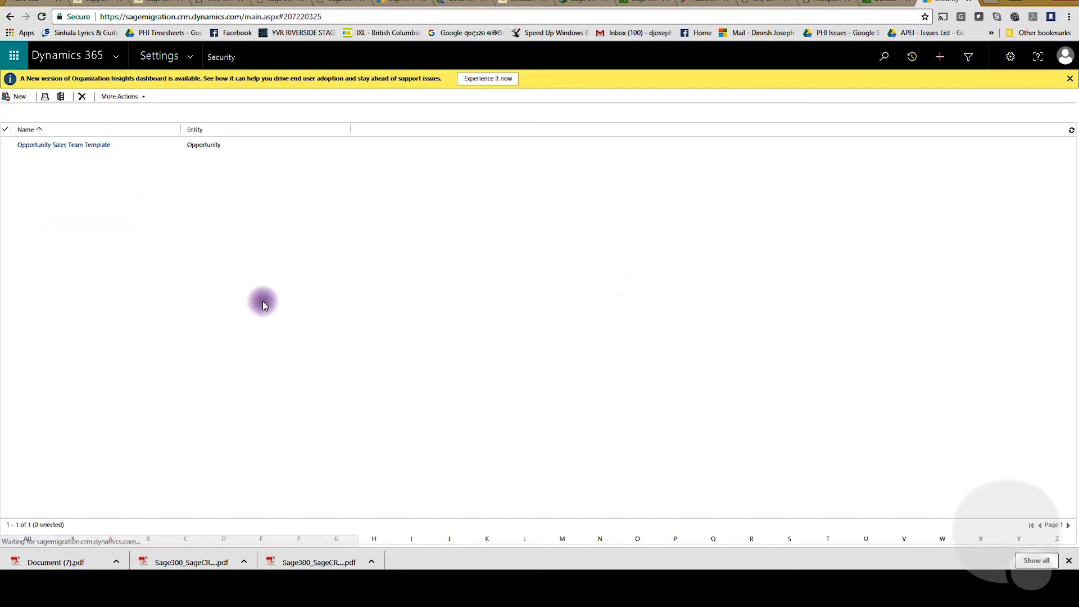
click(12, 97)
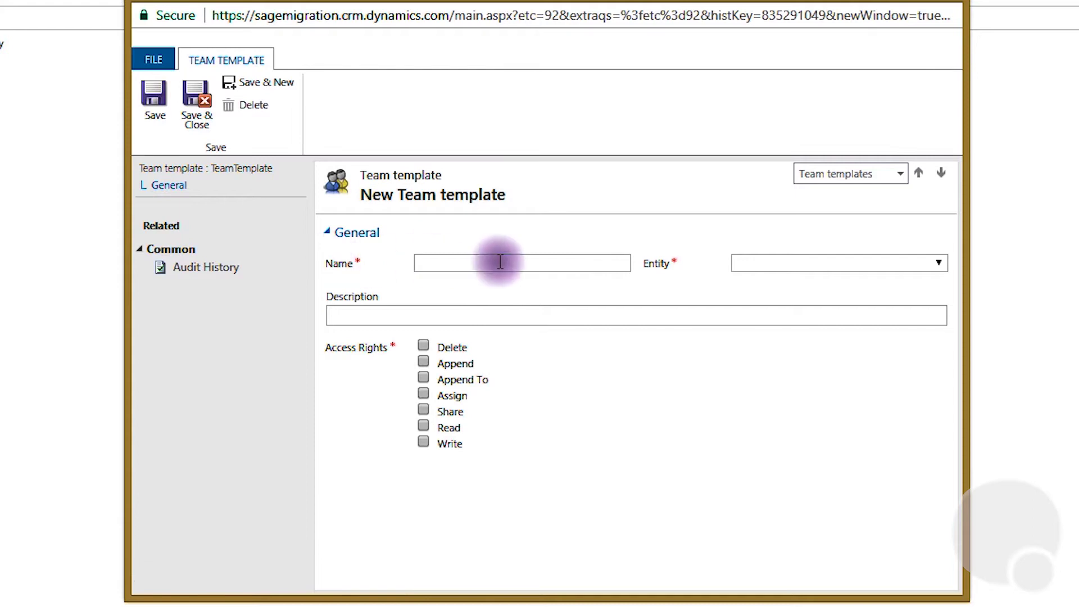
- Name the template 'Account Access Team' and set its entity to Account
click(494, 259)
text(Ac)
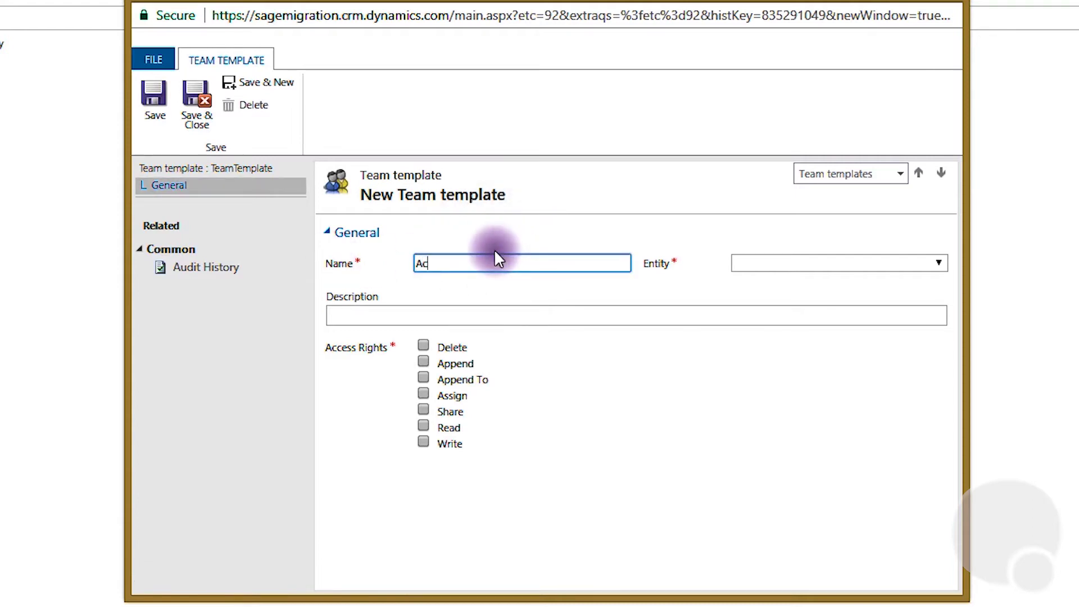
text(count Access Team)
click(855, 263)
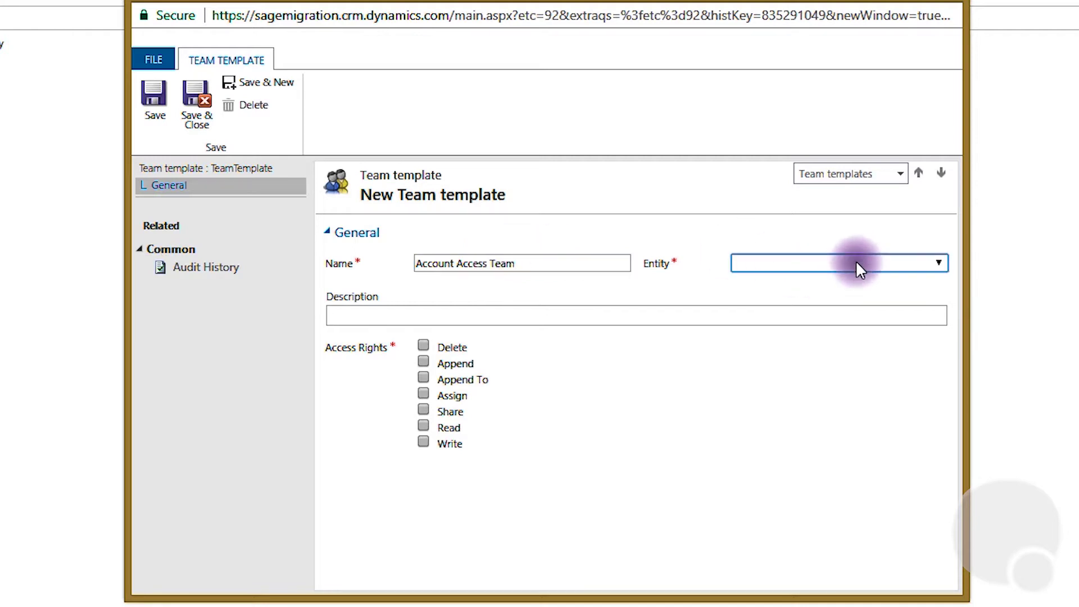
click(788, 292)
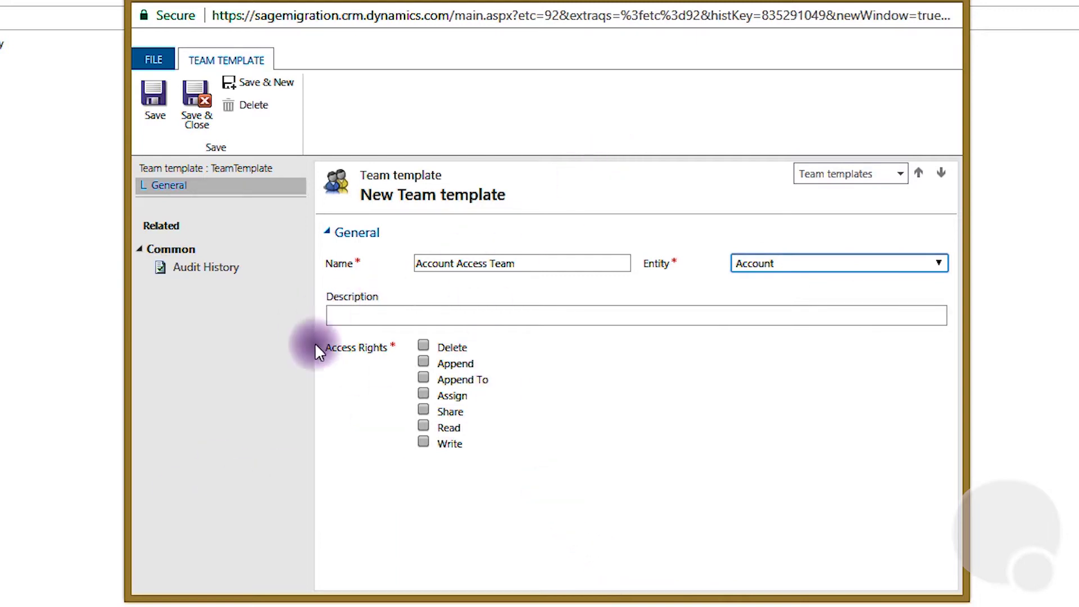
- Grant Delete, Append, Assign, Append To, Read and Write rights, leaving Share off, and save
click(423, 348)
click(423, 362)
click(420, 395)
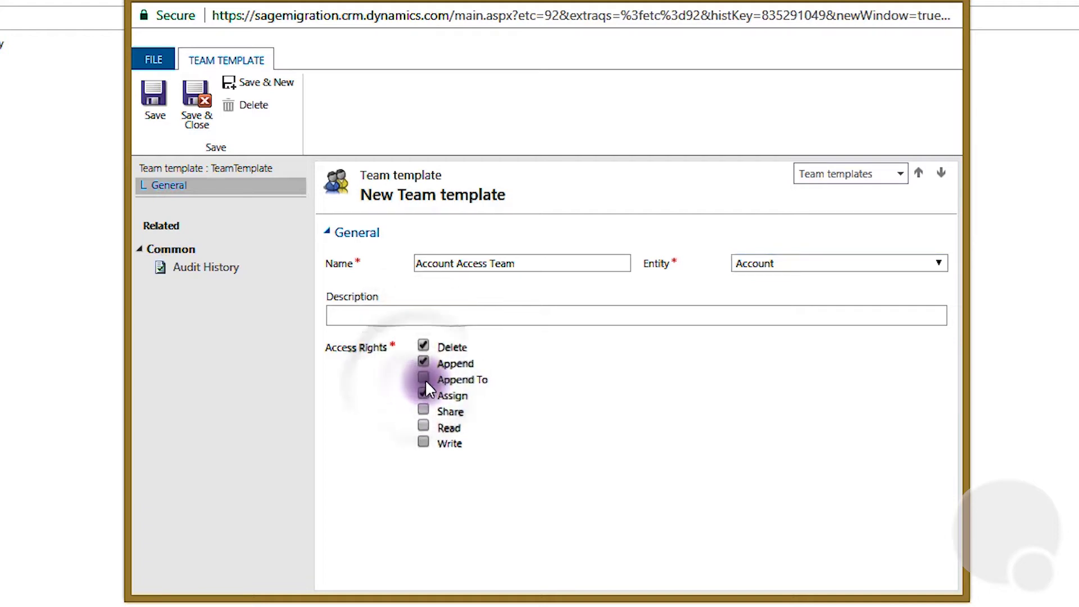
click(424, 378)
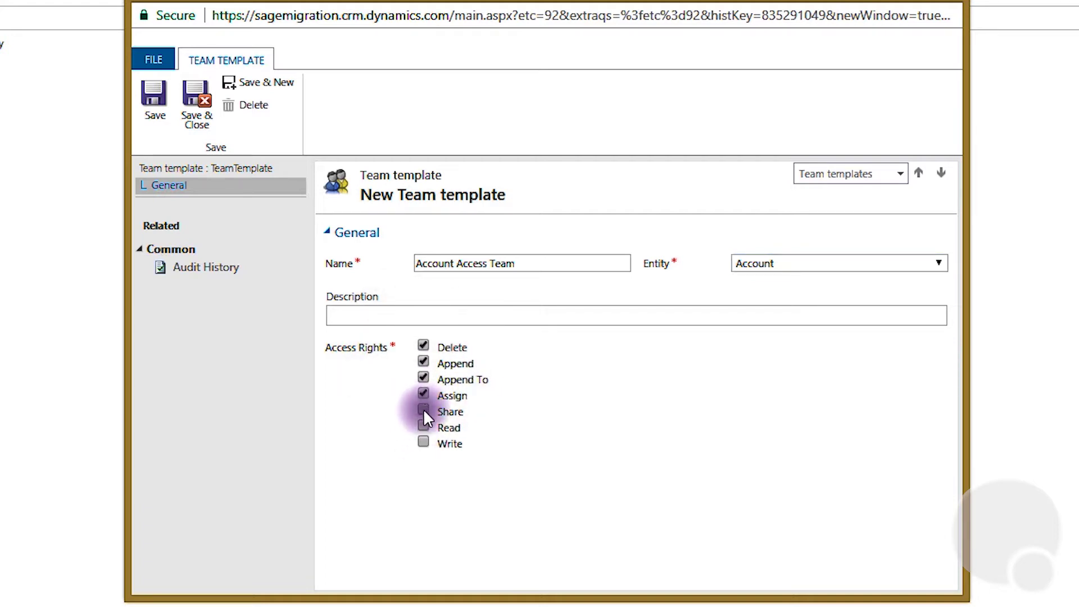
click(423, 427)
click(423, 443)
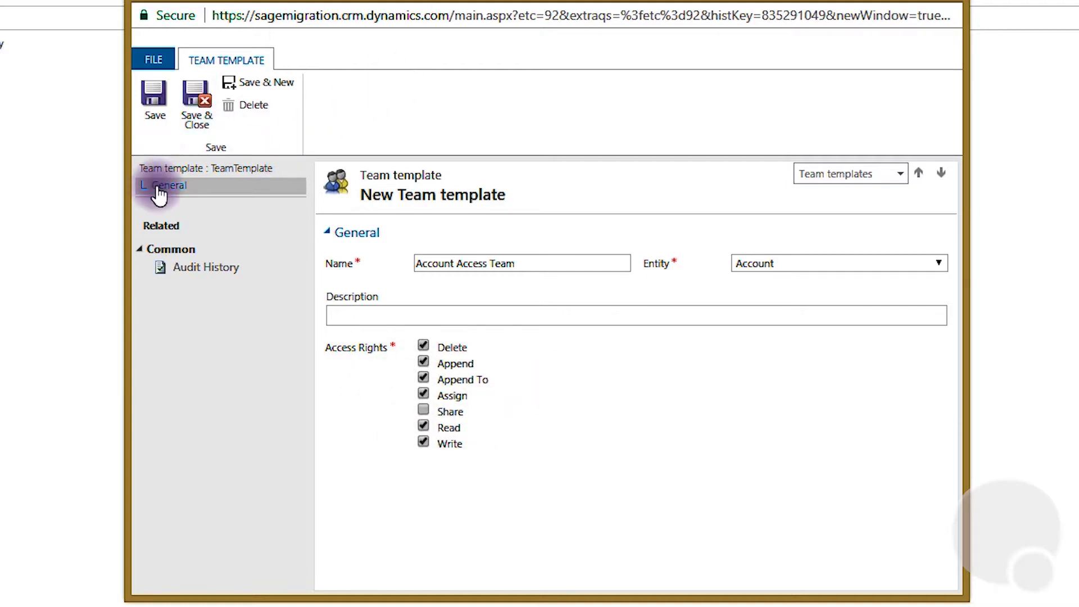
click(151, 107)
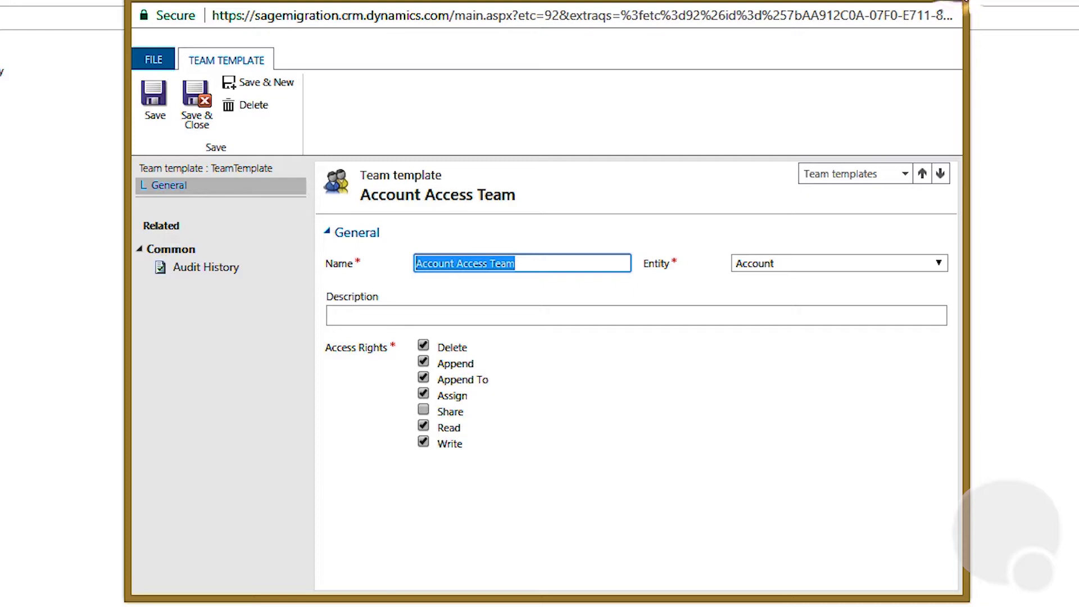
- Open Azamba Consulting from Recent Records and edit its Account form in a maximized form editor
click(962, 6)
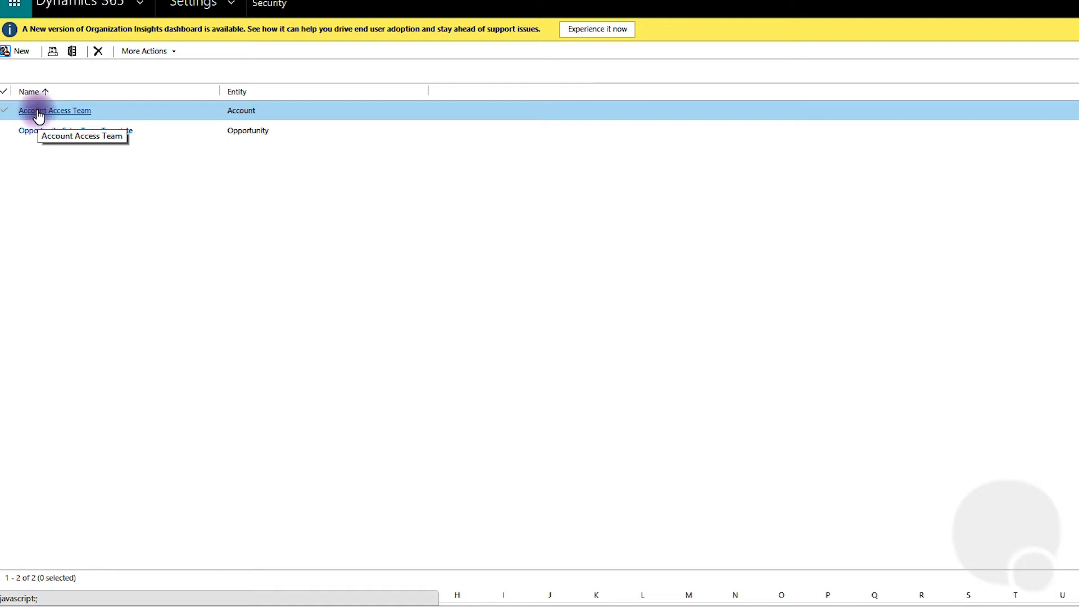
click(1072, 8)
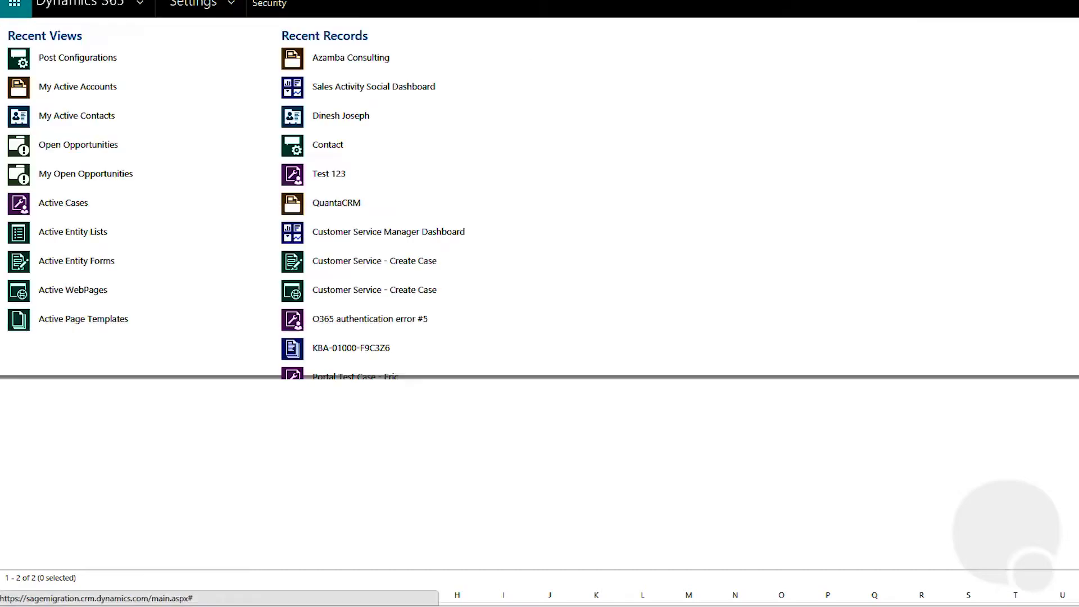
click(359, 61)
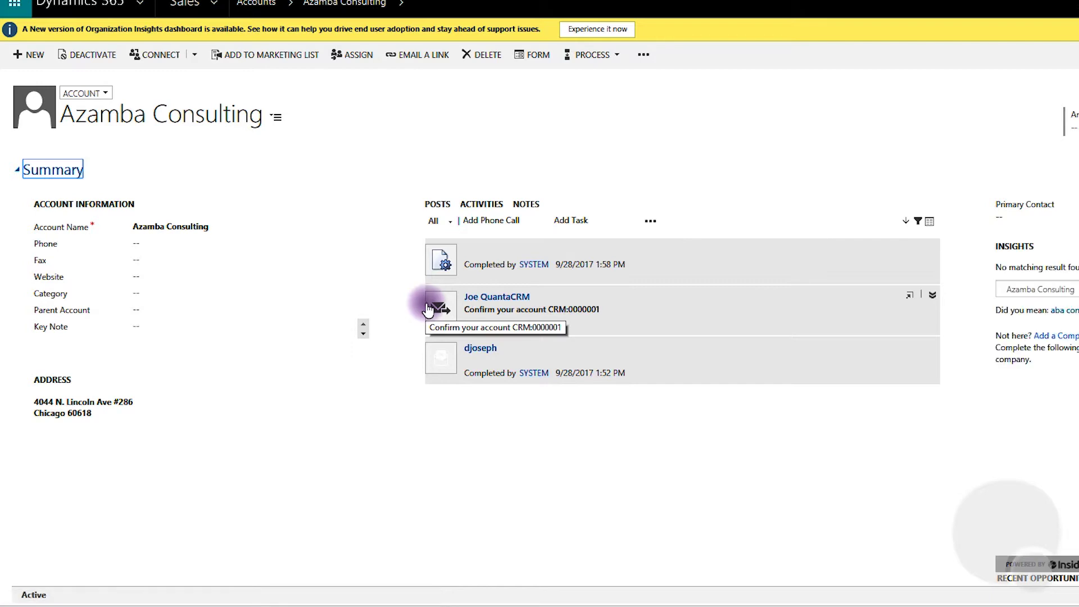
click(525, 53)
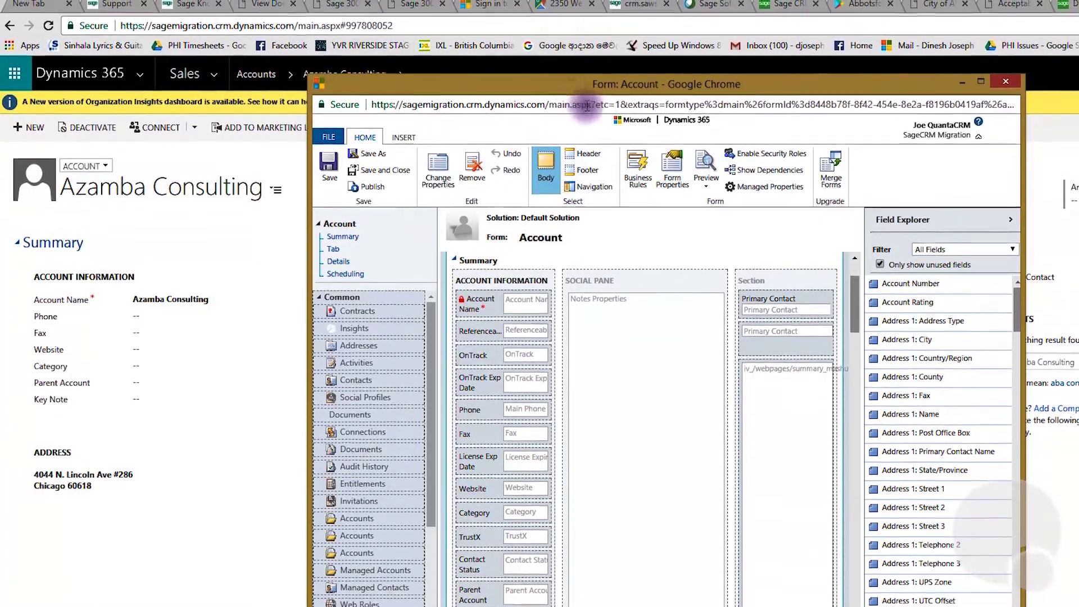
double_click(566, 87)
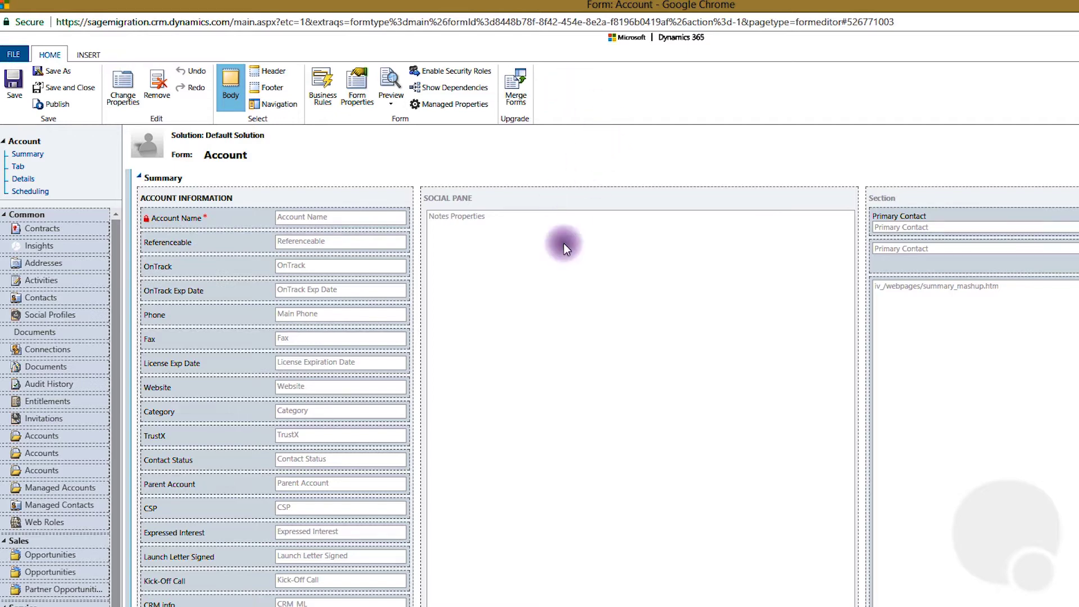
- Insert a sub-grid named AccountAccessTeam and relabel it 'Accounts Access Team'
click(87, 56)
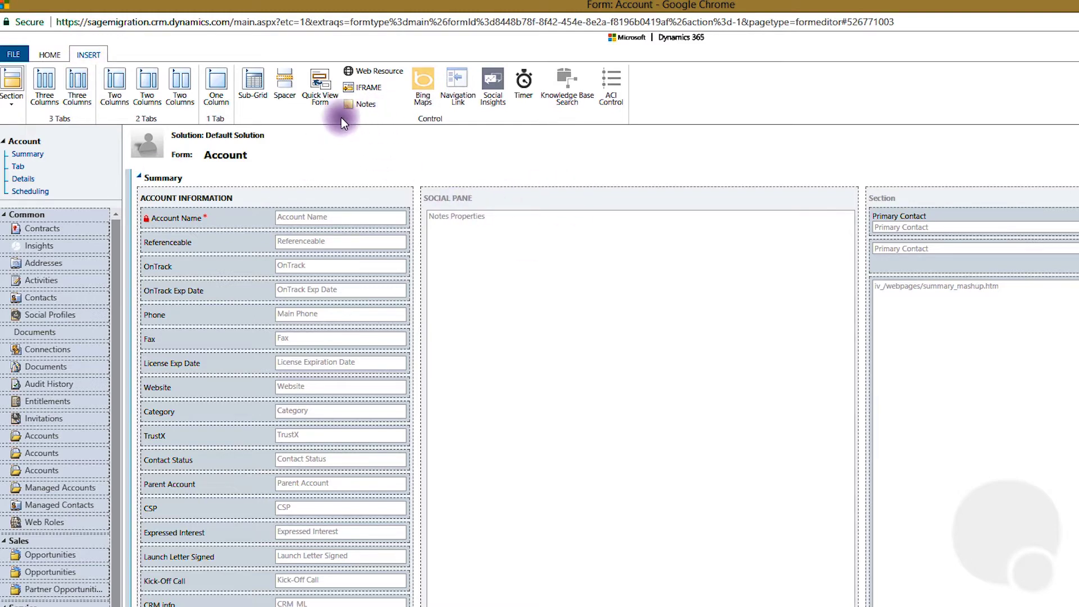
click(244, 92)
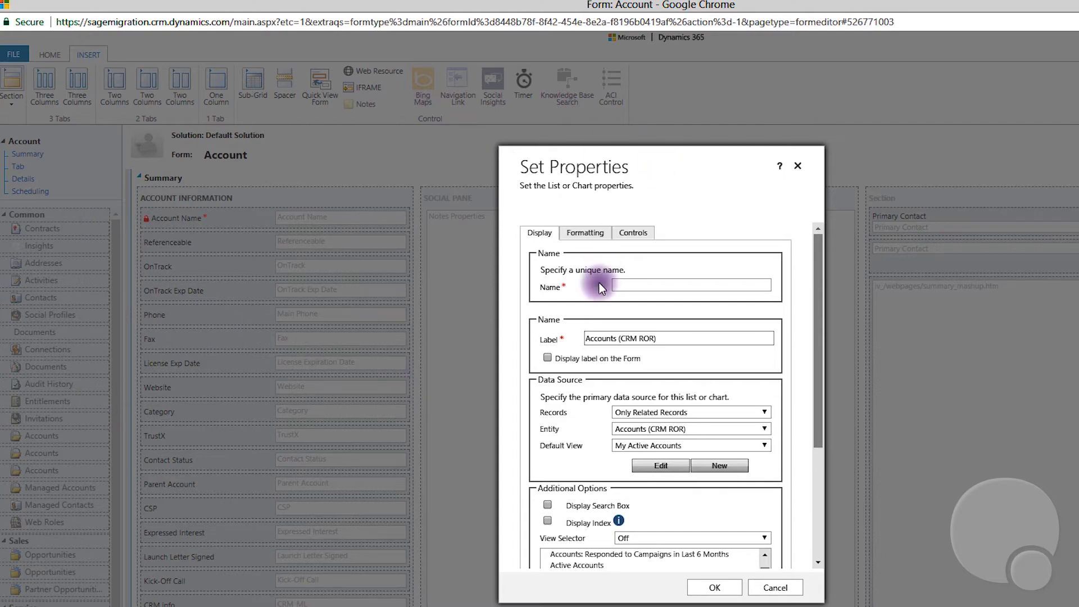
click(621, 285)
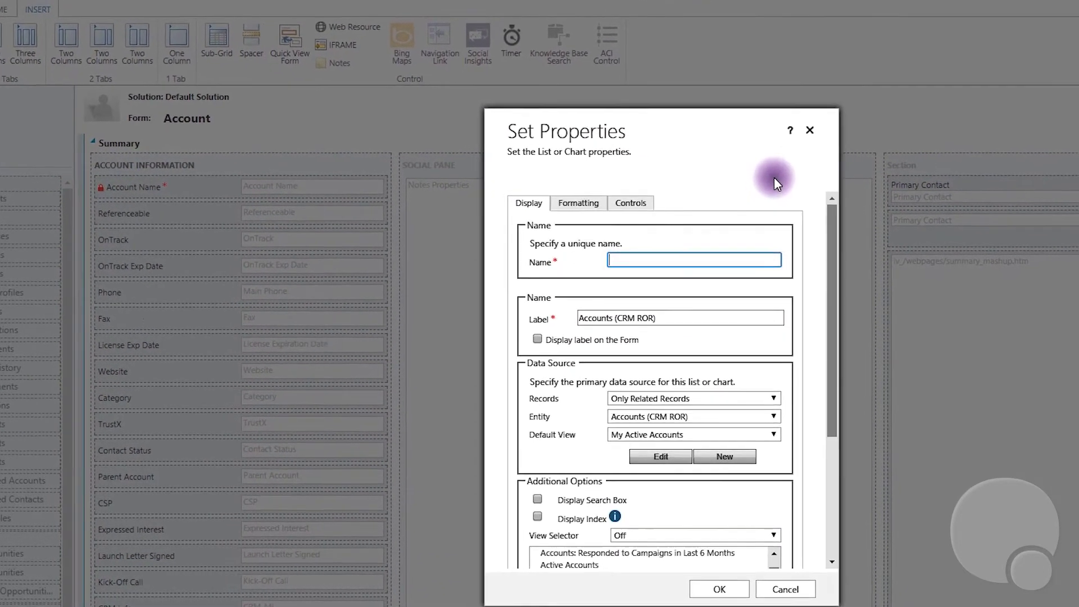
text(Access)
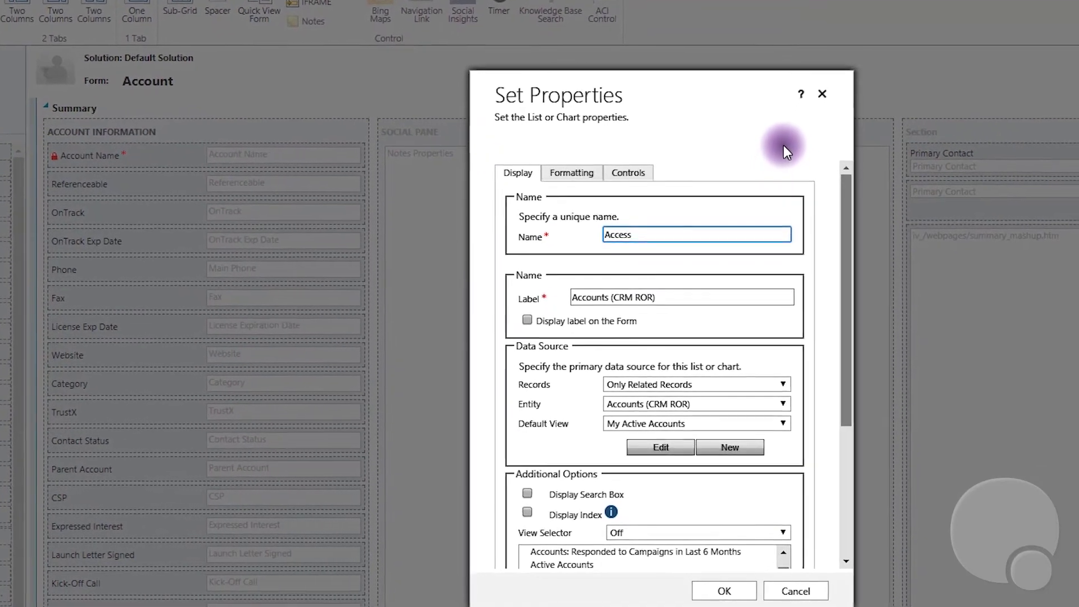
key(BackSpace)
key(BackSpace)
key(BackSpace)
key(BackSpace)
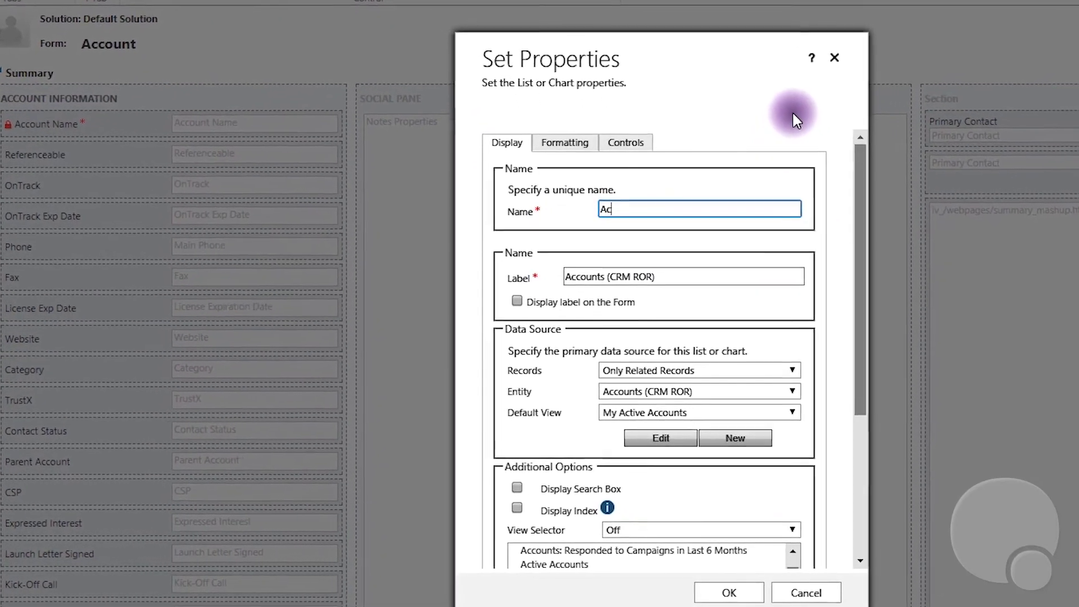
text(countAccess)
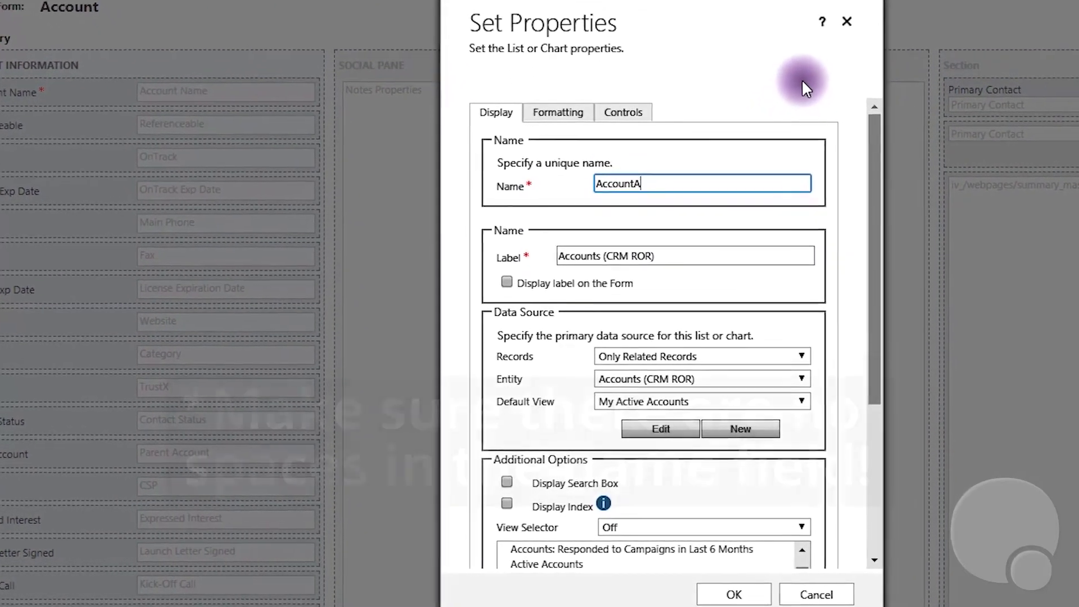
text(Tea)
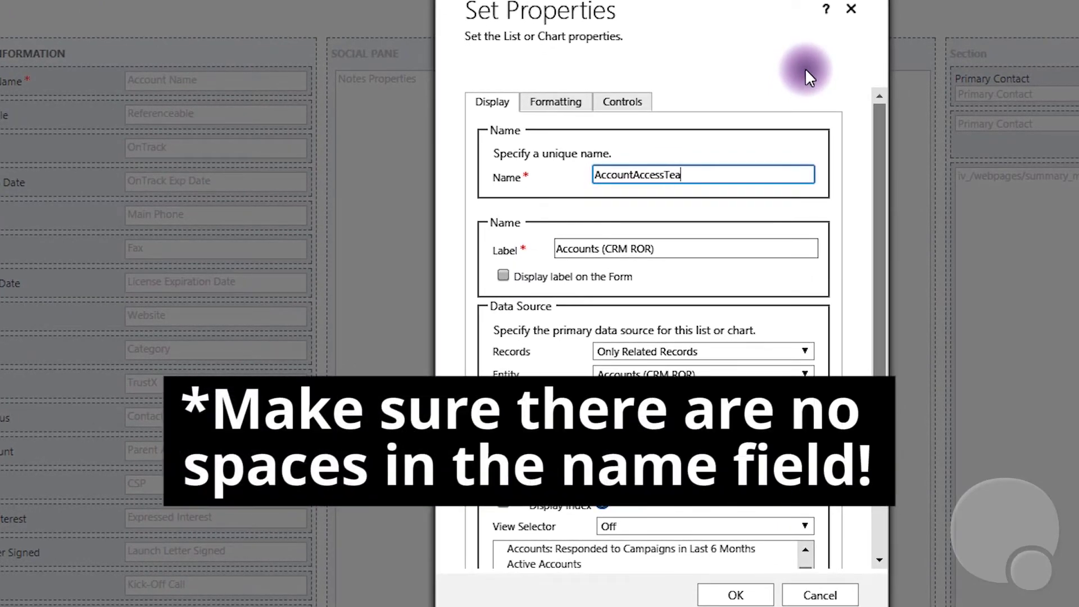
text(m)
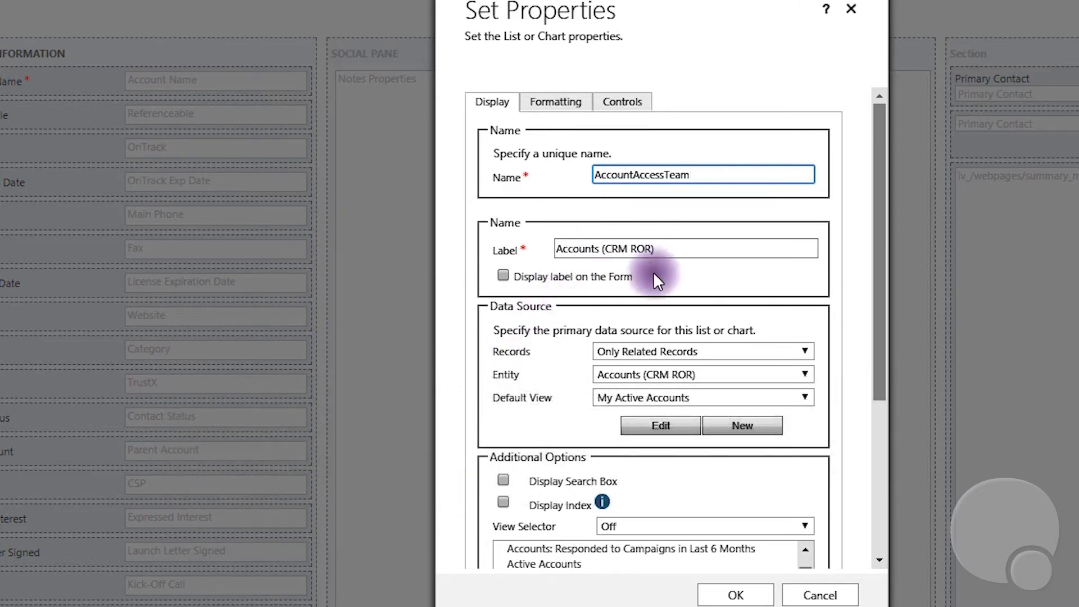
drag(602, 249, 686, 260)
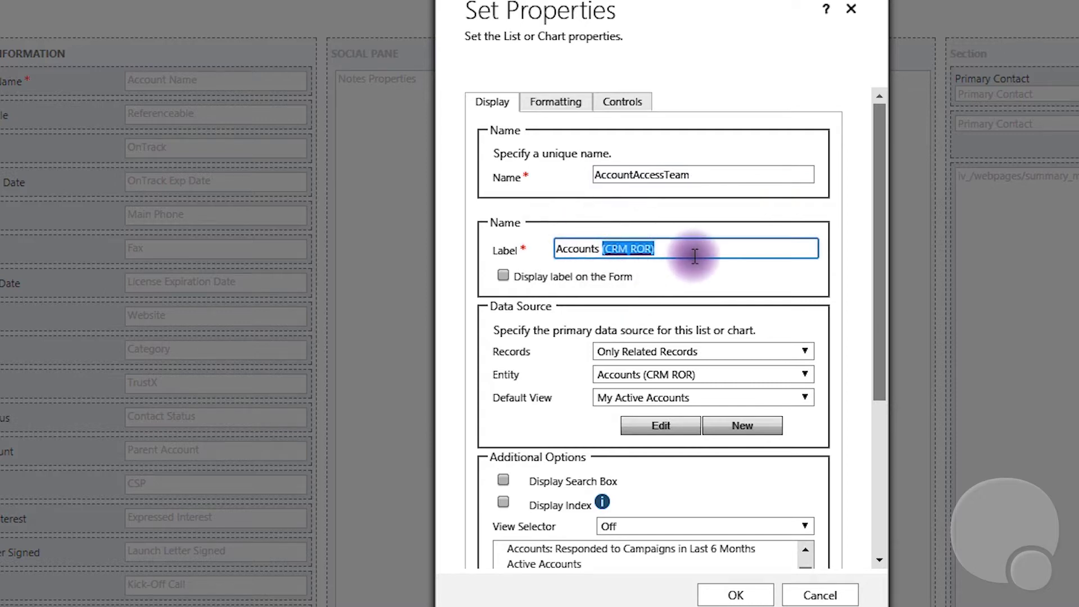
text(Access )
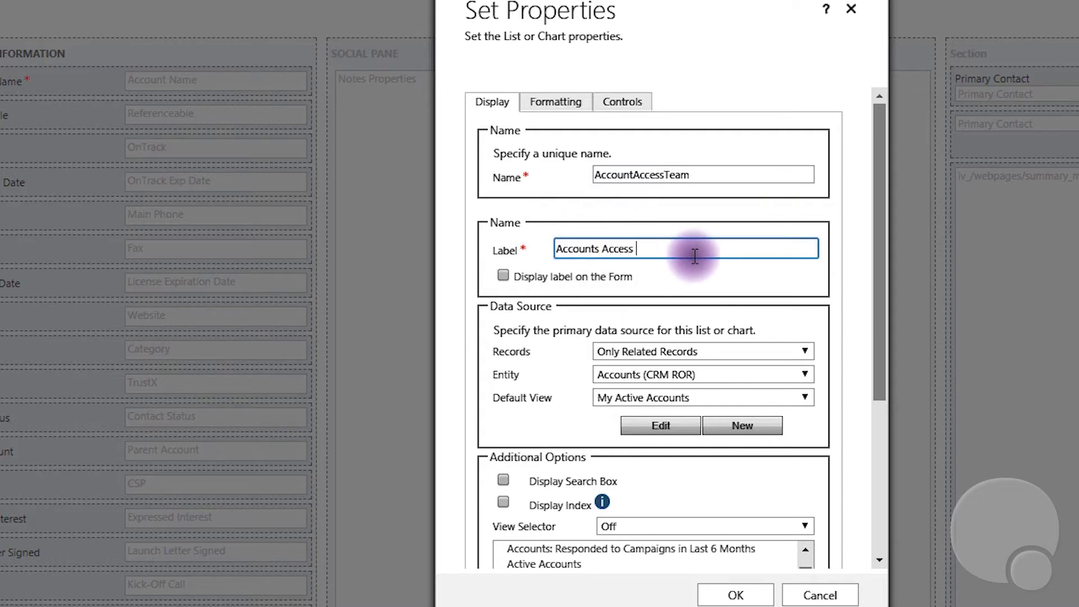
text(Team)
- Set the sub-grid to show All Record Types with Users as the entity
click(652, 351)
click(655, 384)
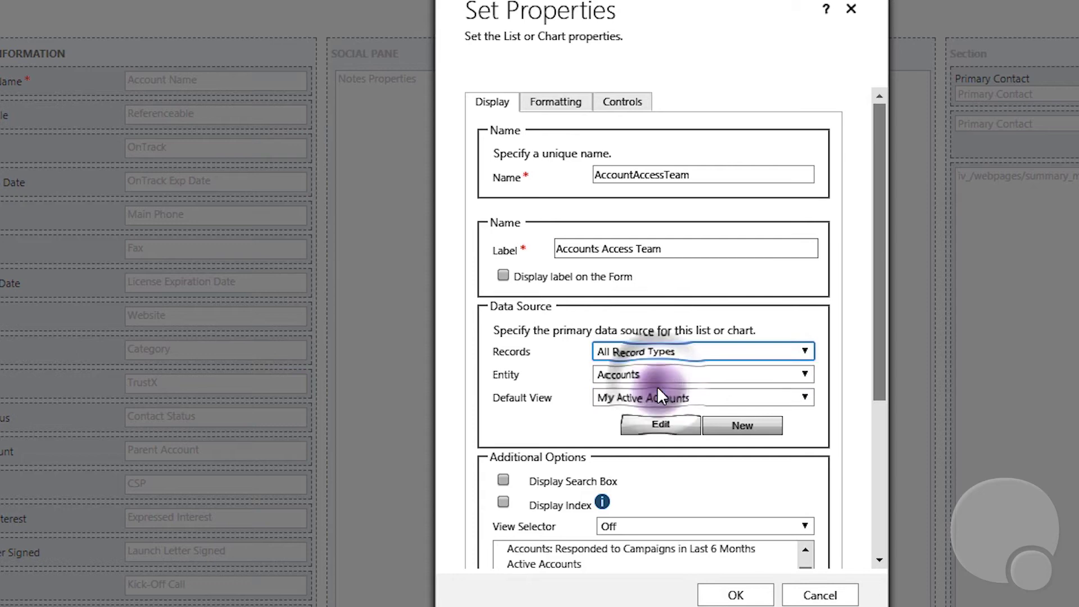
click(658, 372)
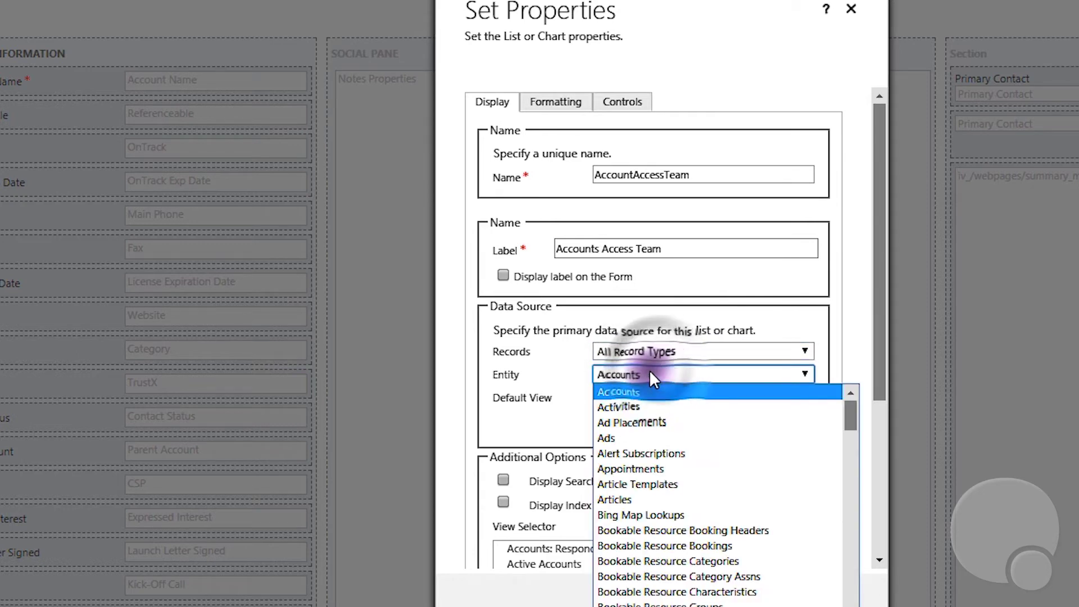
drag(849, 417, 846, 604)
scroll(699, 590, down, 4)
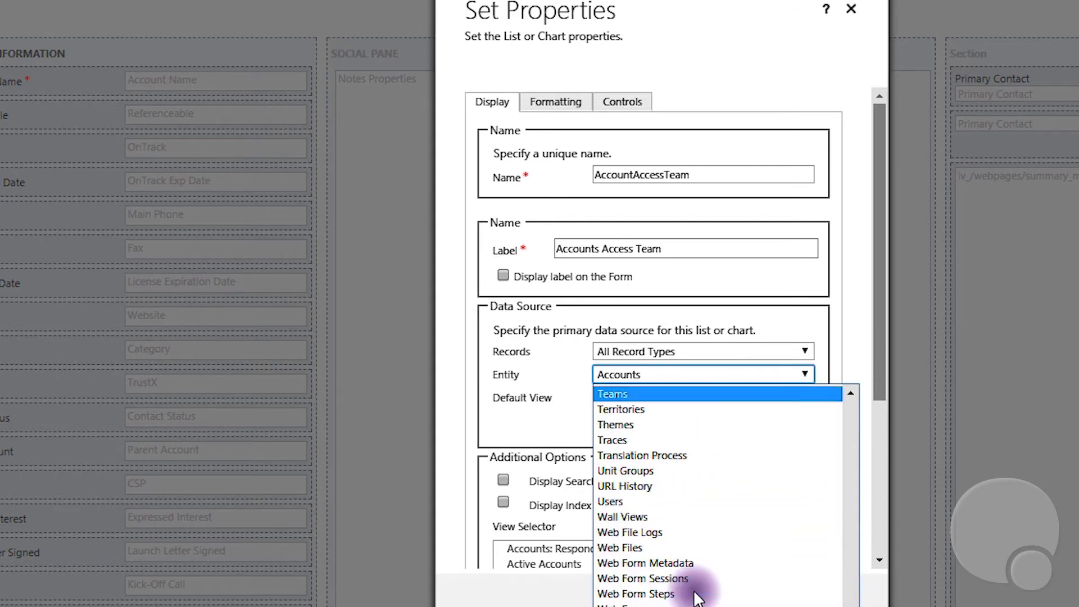
click(647, 499)
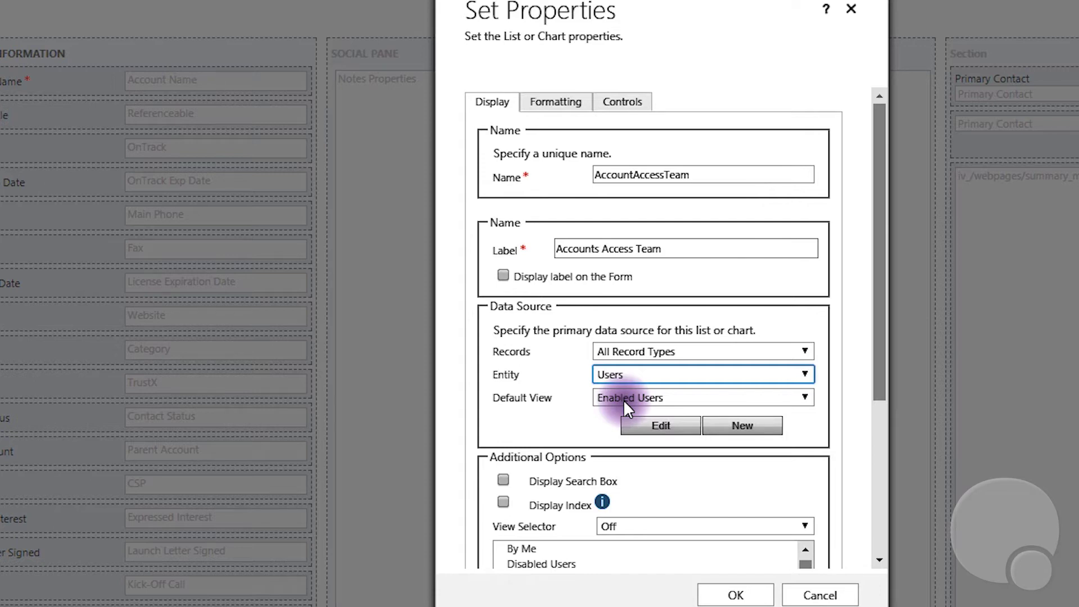
- Use the Associated Record Team Members view and Account Access Team template, display the label, and confirm
click(624, 402)
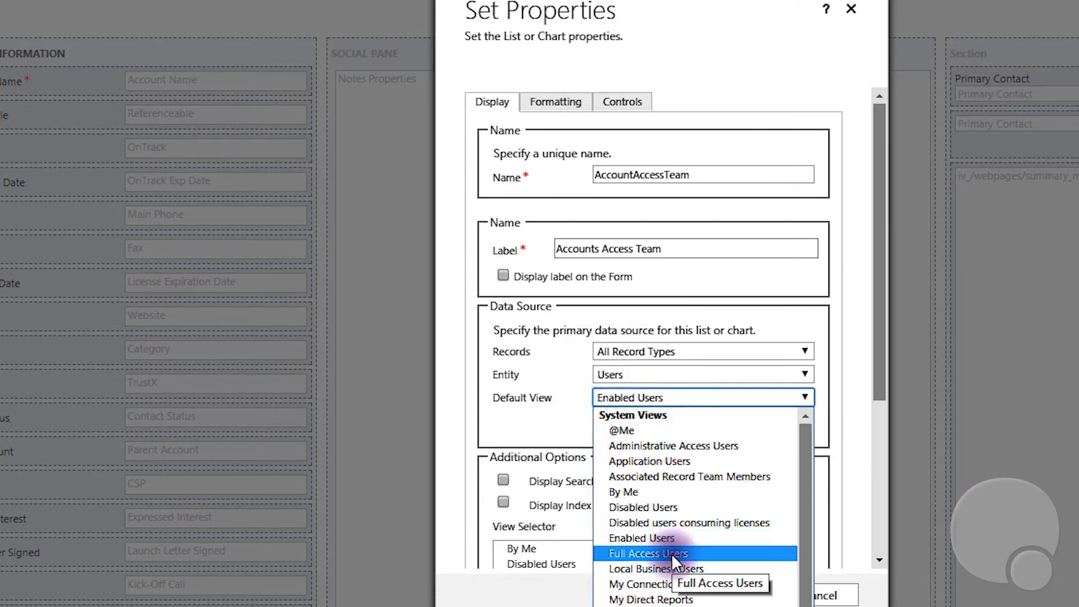
click(705, 477)
click(622, 422)
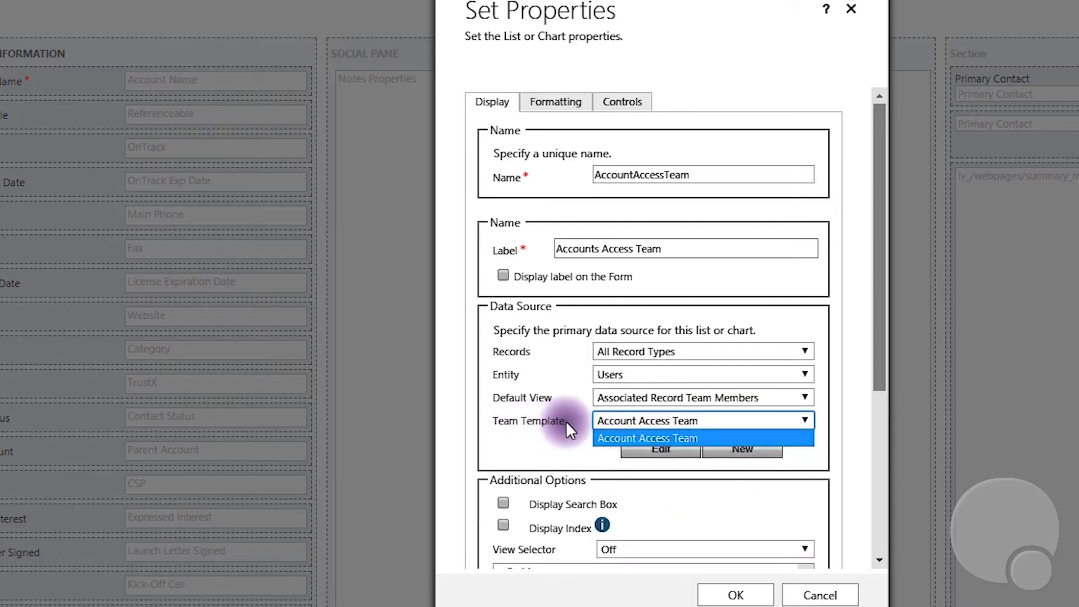
click(606, 437)
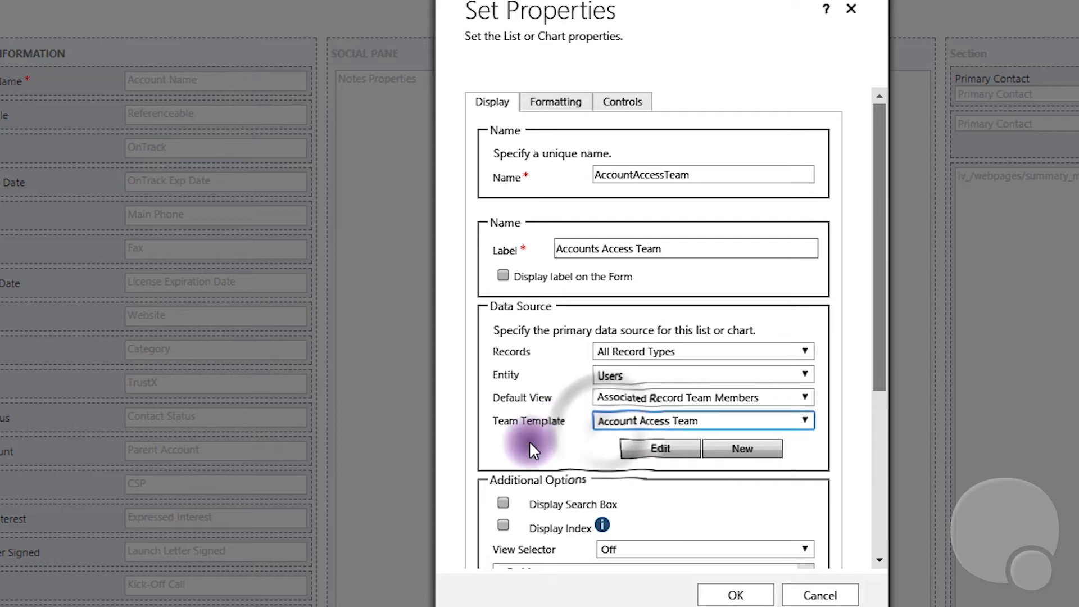
click(729, 601)
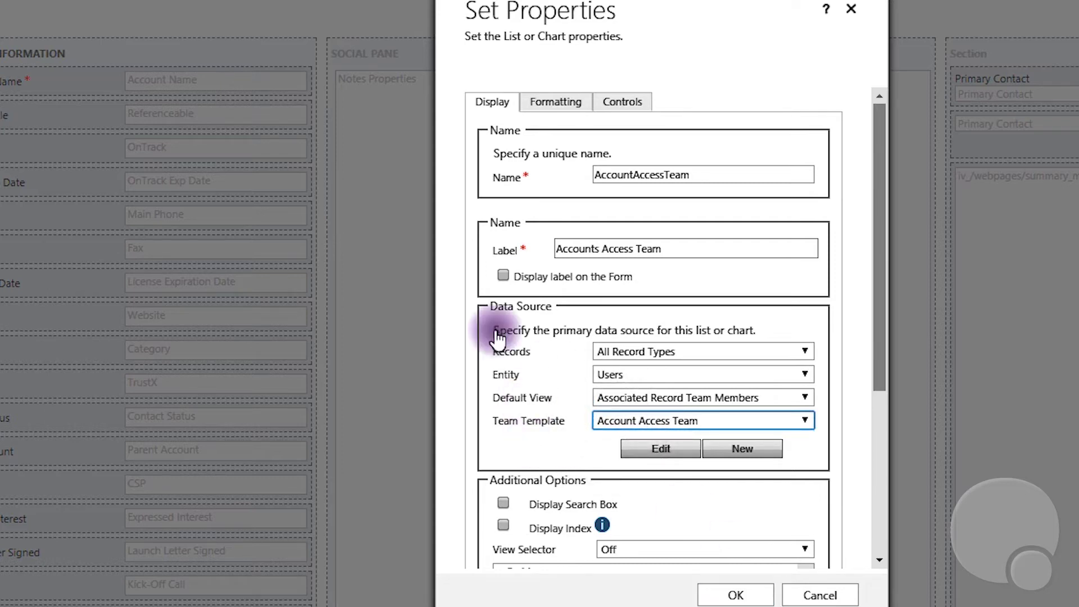
click(501, 275)
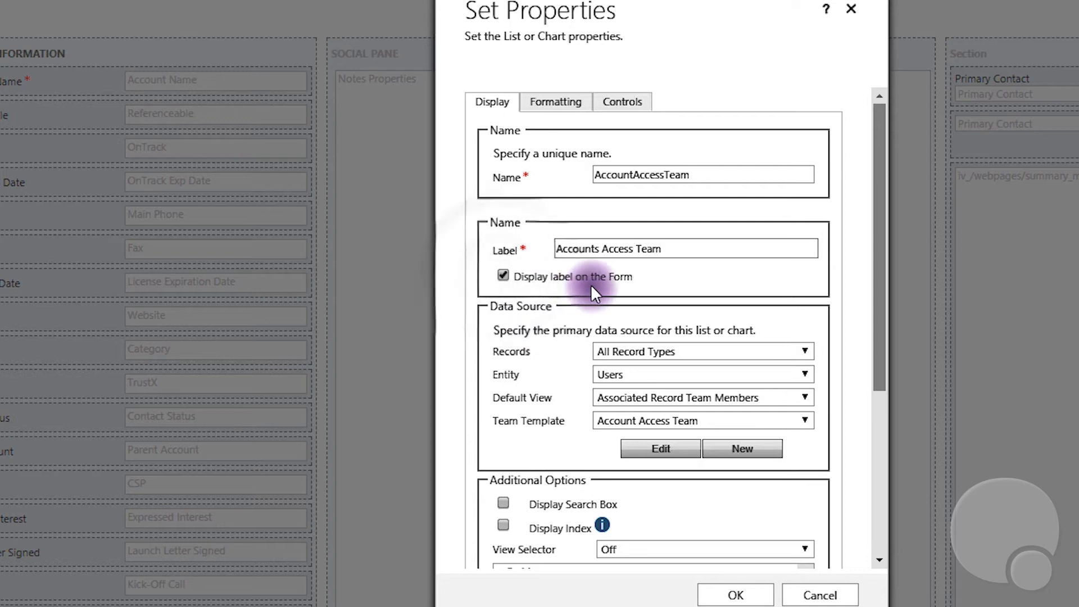
click(736, 595)
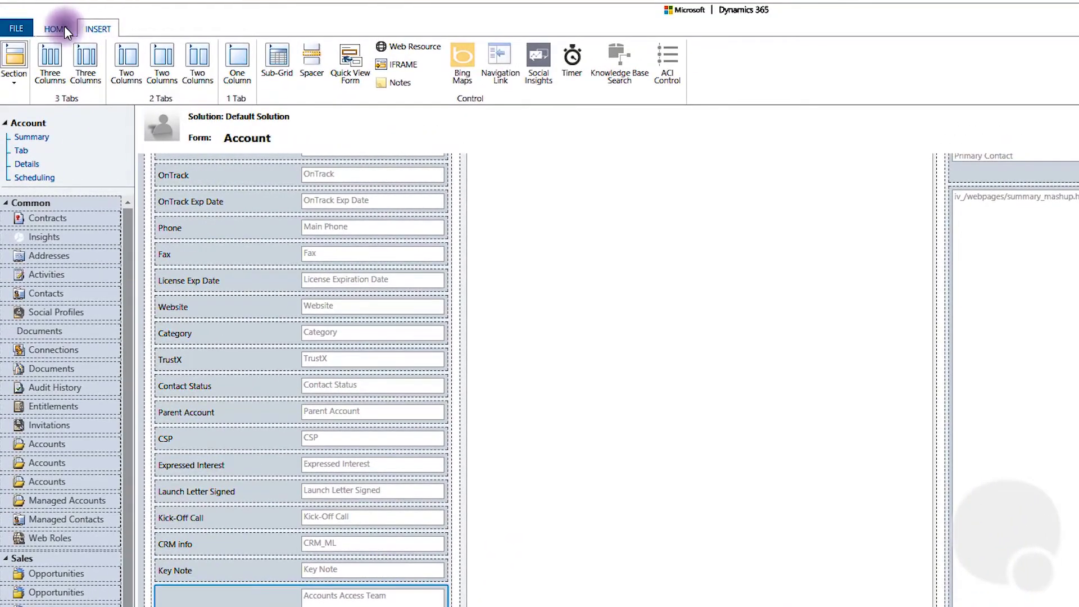
- Save and publish the Account form containing the new sub-grid
click(63, 28)
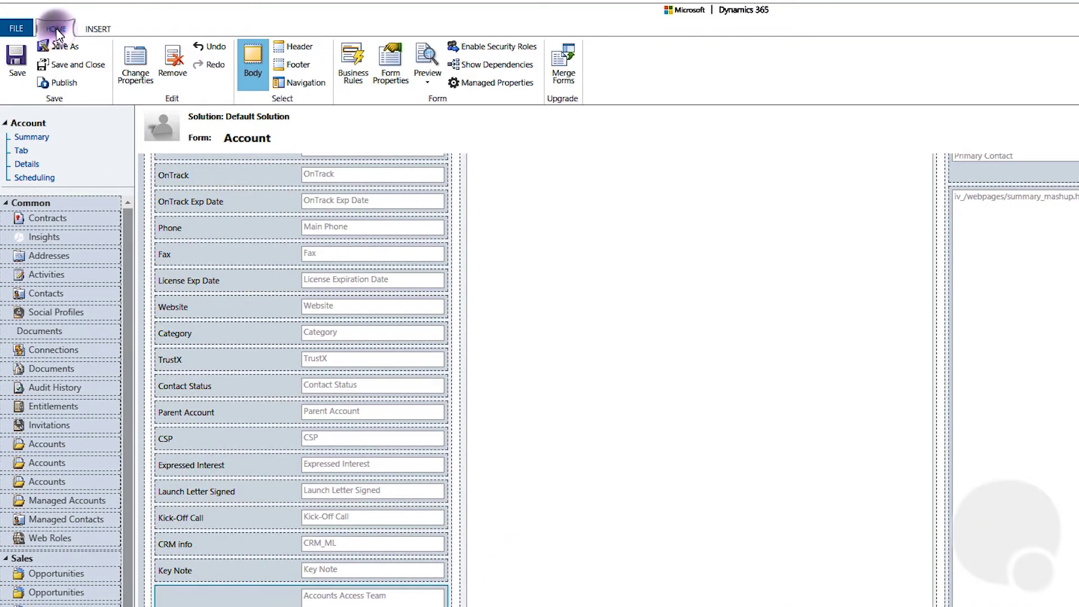
click(14, 63)
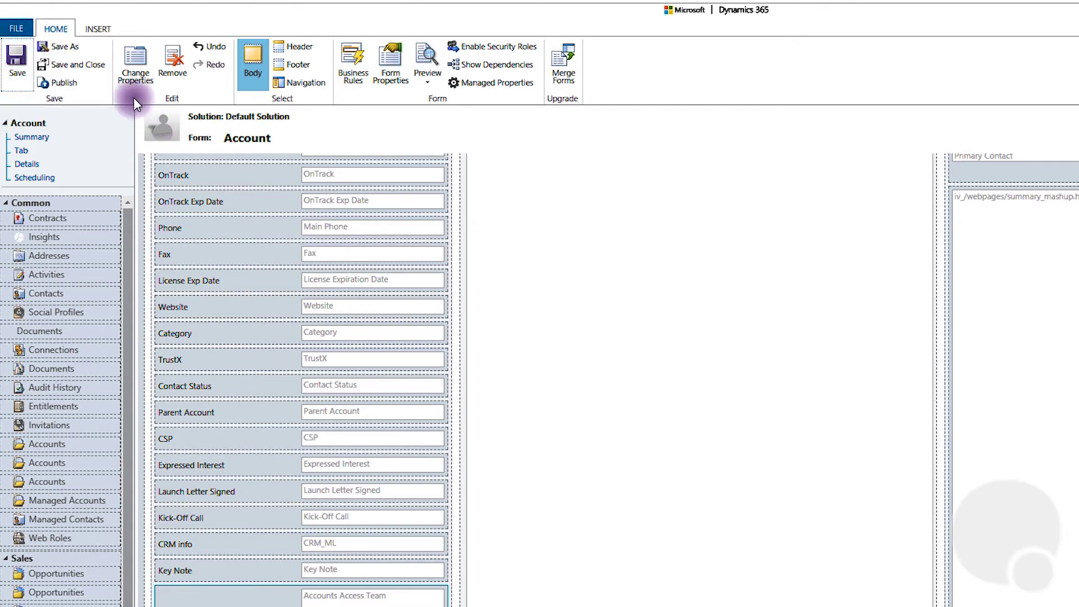
click(65, 83)
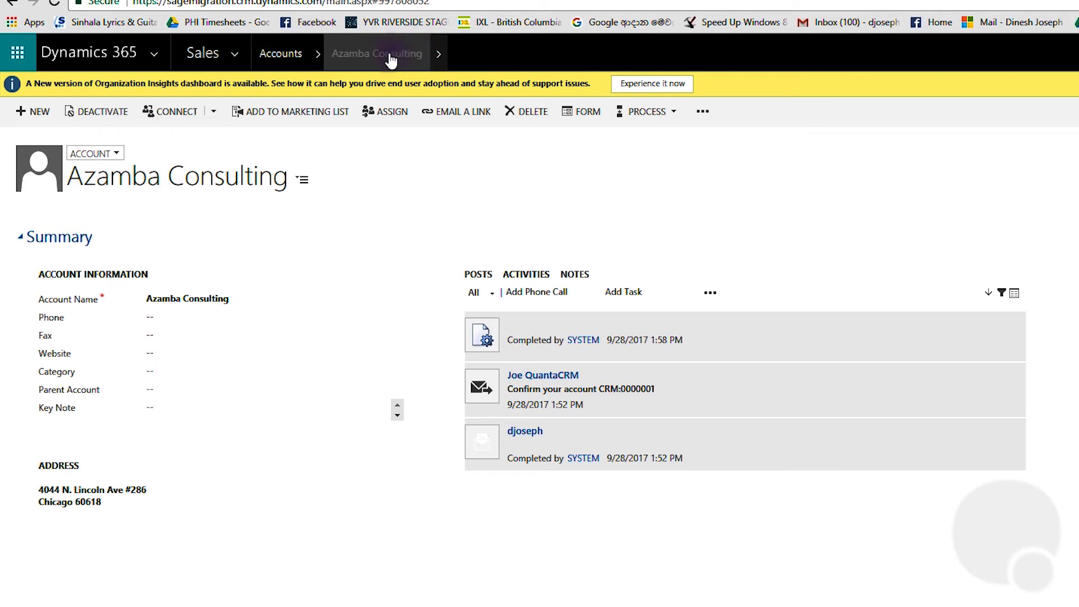
- Reopen Azamba Consulting from recent records and scroll to the empty Accounts Access Team sub-grid
click(368, 55)
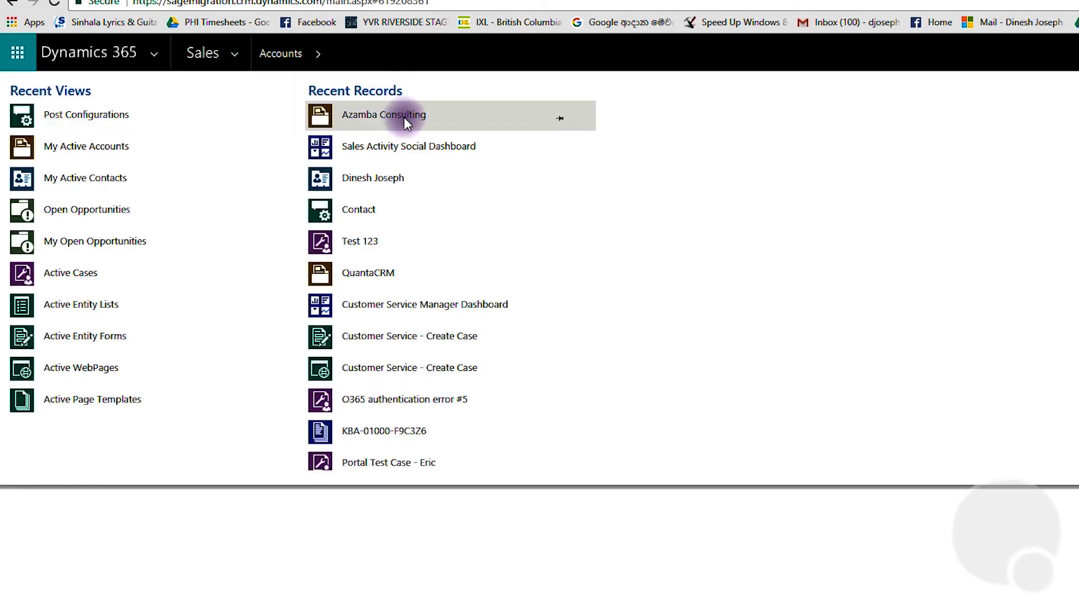
click(378, 110)
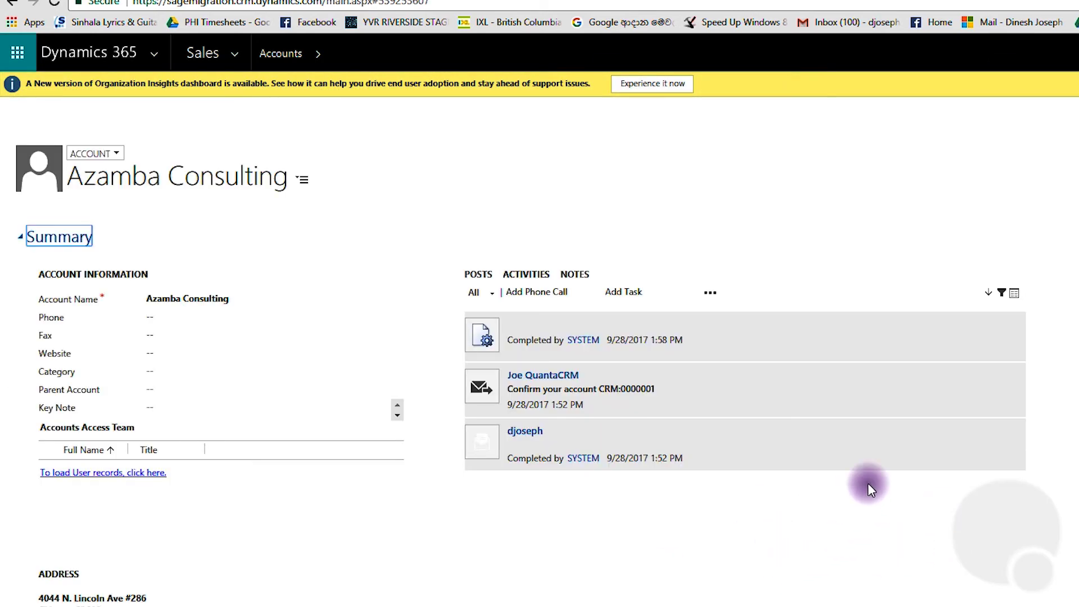
scroll(689, 493, down, 2)
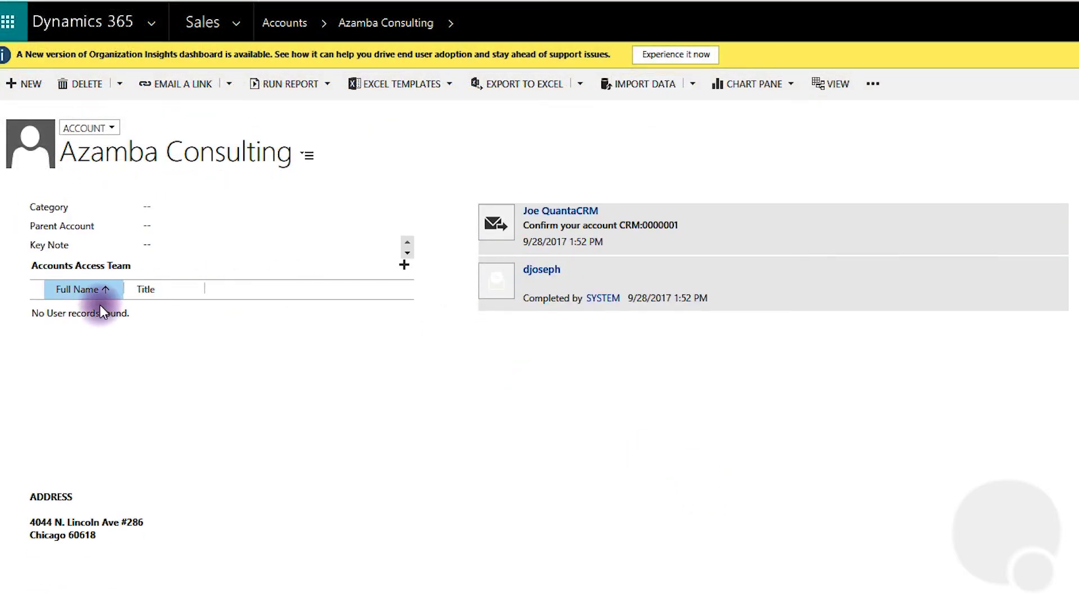
click(188, 226)
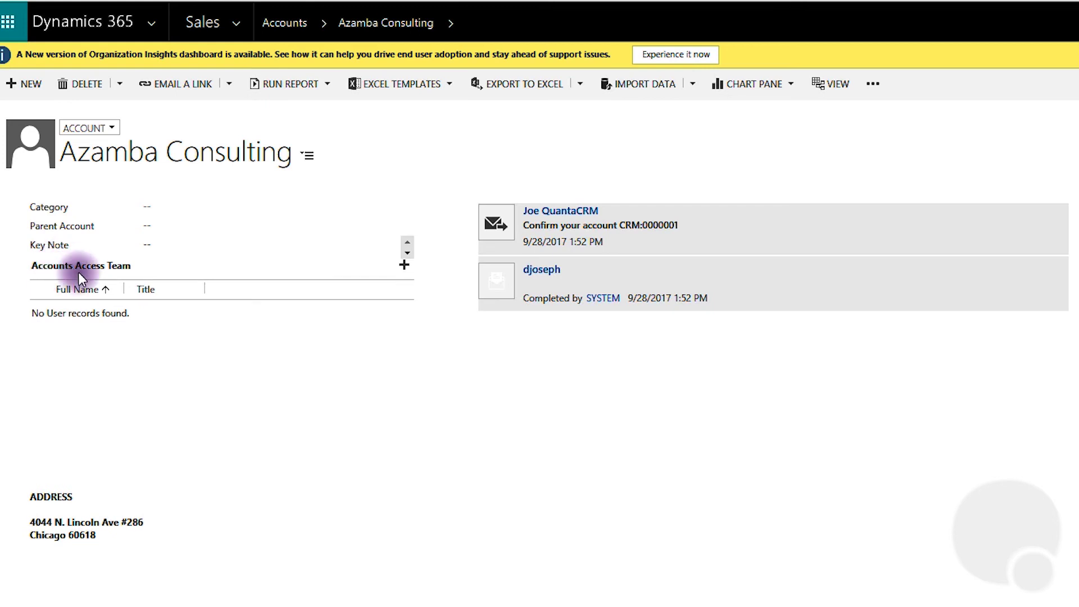
- Add a user chosen from the lookup list to the Accounts Access Team sub-grid
click(405, 269)
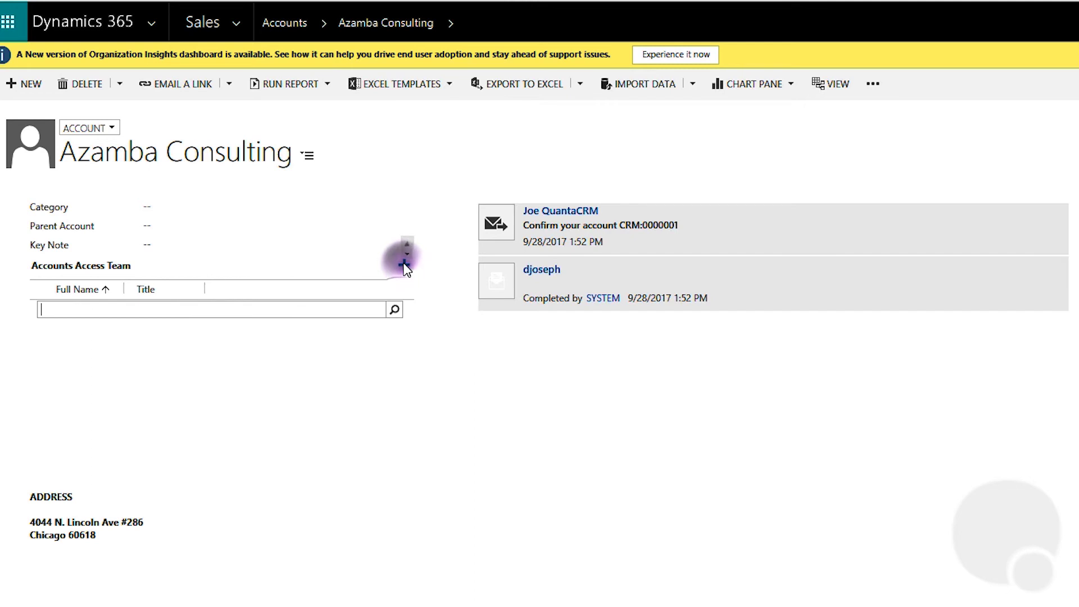
click(395, 310)
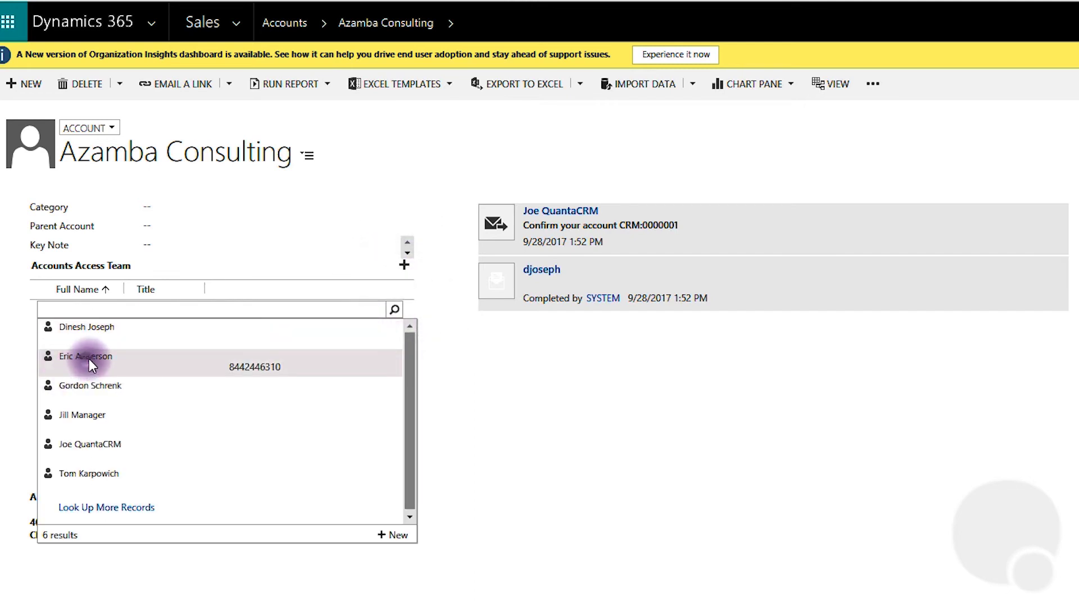
click(146, 354)
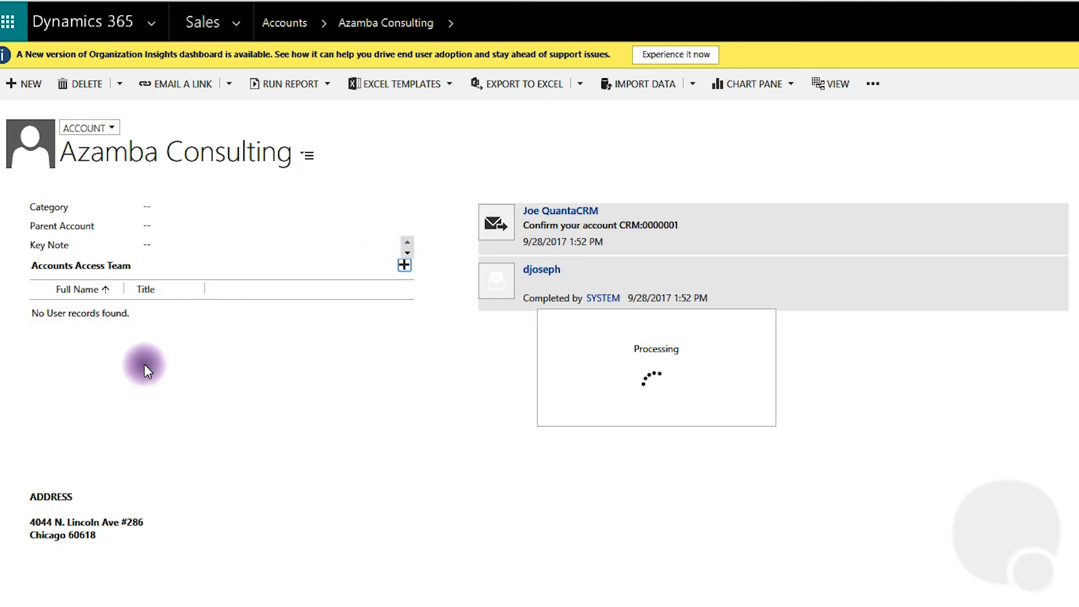